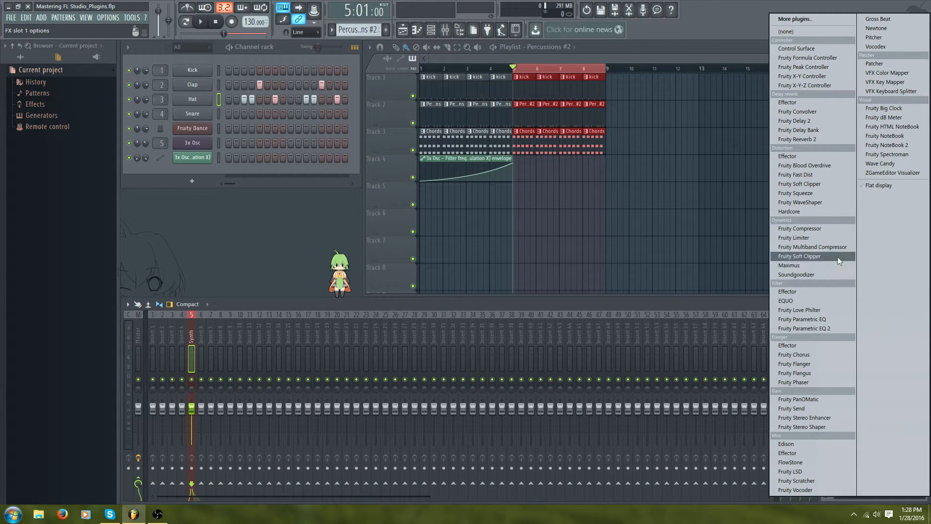
Load Fruity Compressor into the Synth track's first effect slot and play the looped section of the playlist.
left_click(818, 228)
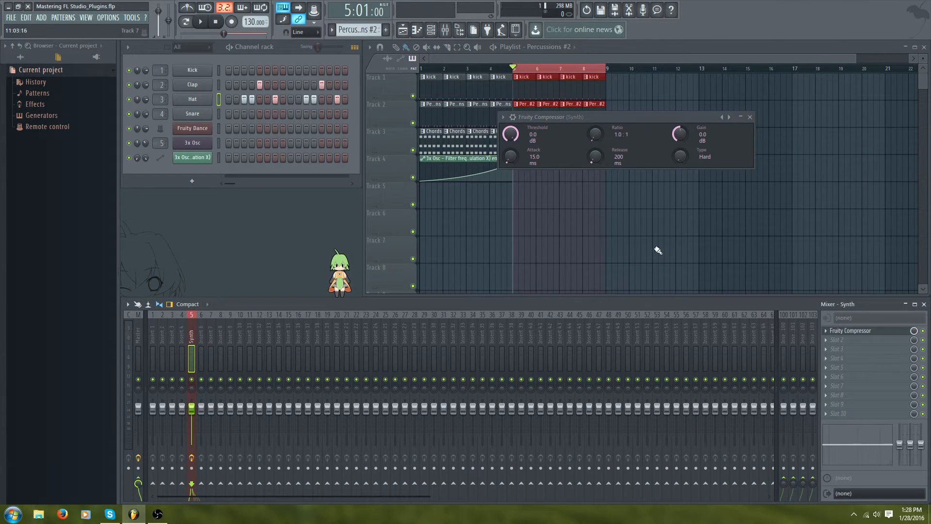
left_click_drag(533, 117, 611, 141)
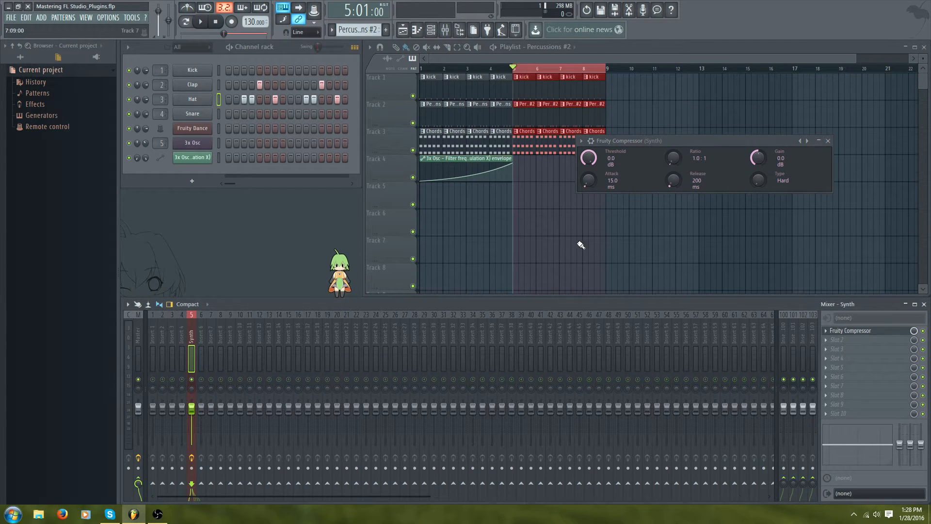
key("space")
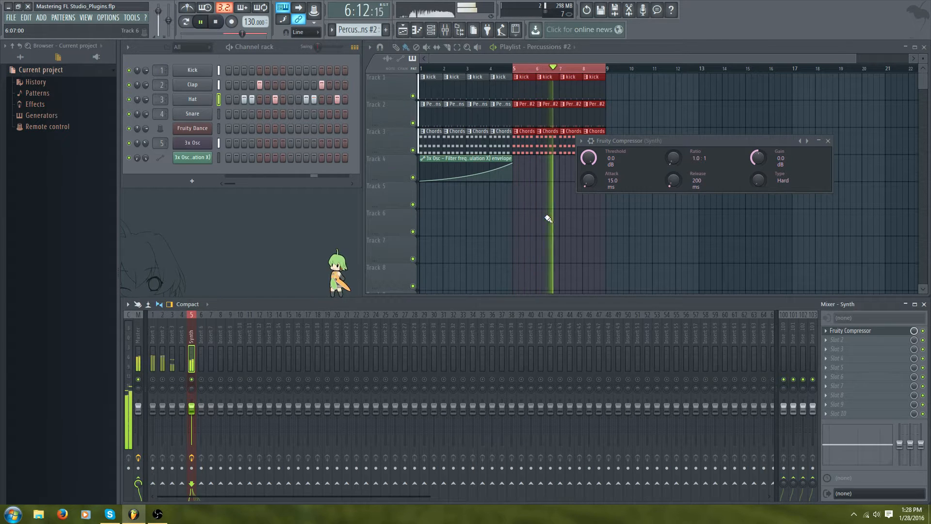
key("space")
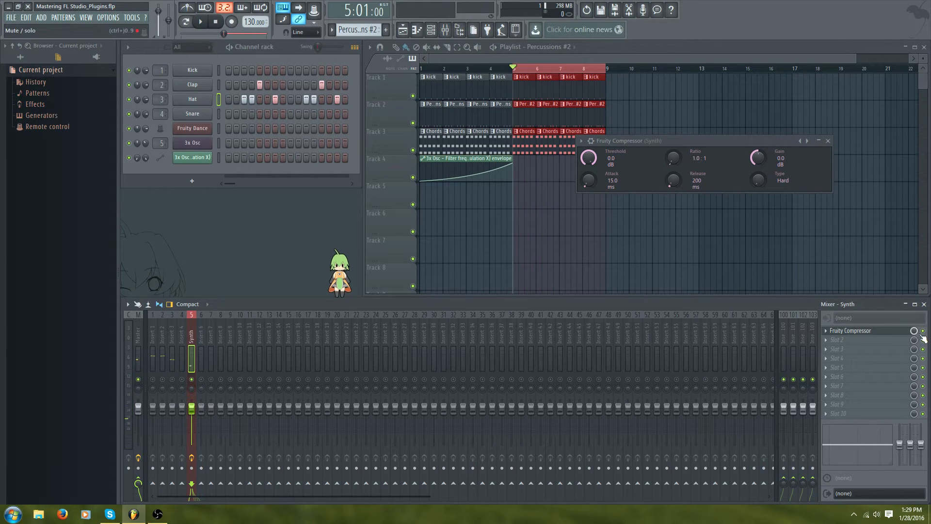
Toggle the Fruity Compressor slot on the Synth track and play the looped section again to compare the sound.
left_click(922, 331)
key("space")
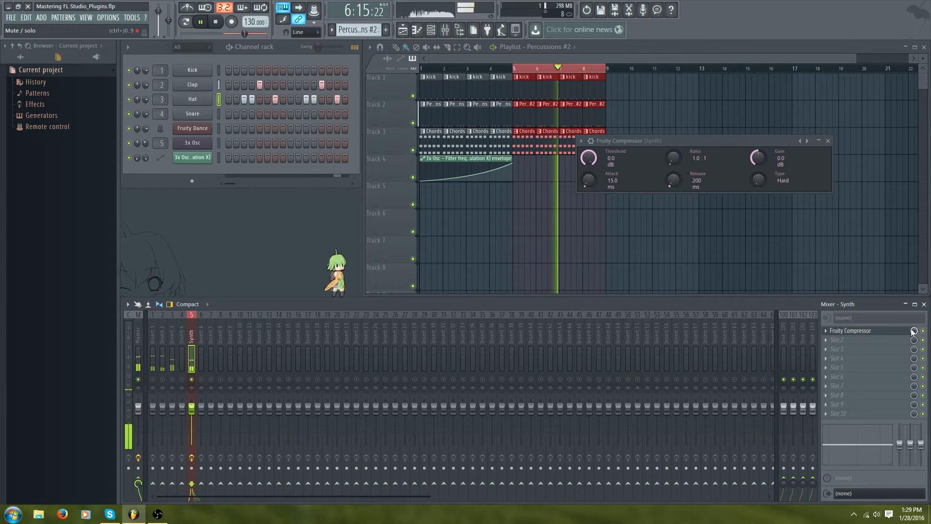
key("space")
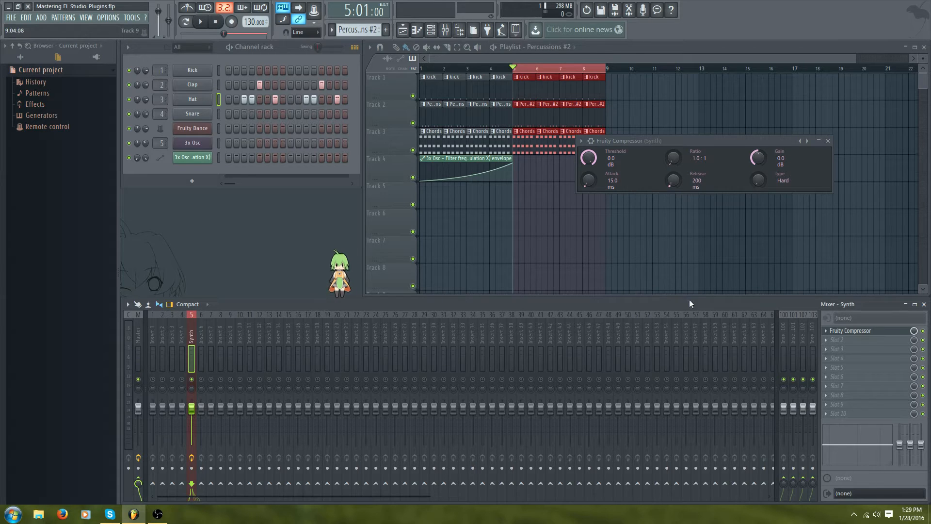
Reposition the compressor window and play the loop while examining the Synth track's level meter and volume fader.
left_click_drag(680, 140, 626, 167)
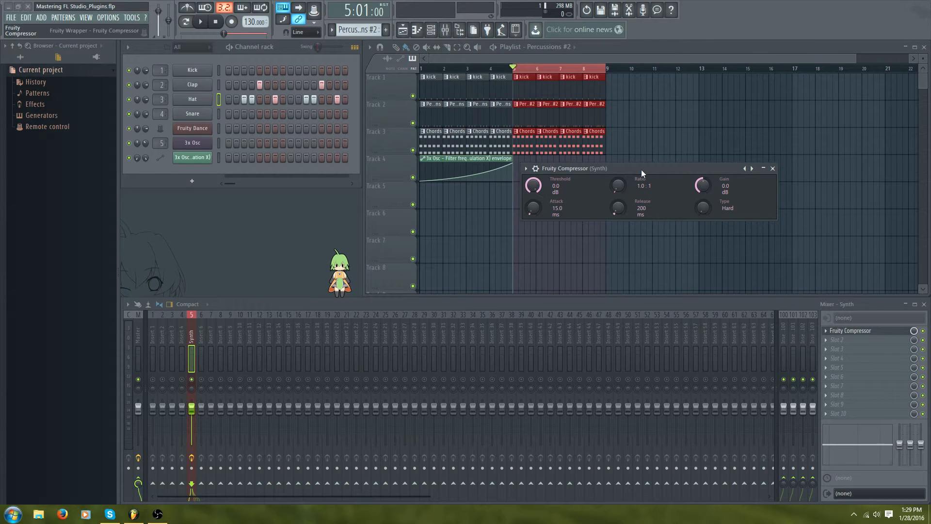
left_click_drag(633, 170, 566, 135)
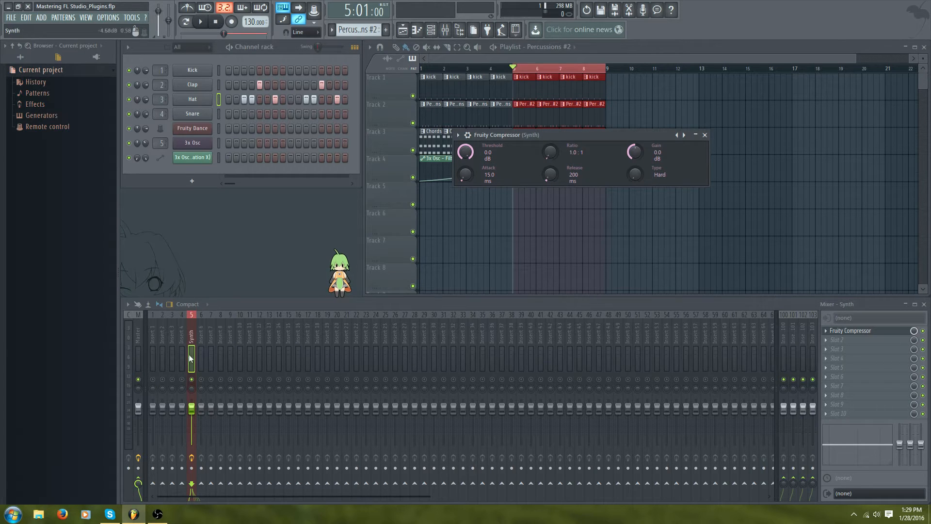
mouse_move(192, 411)
left_mouse_down()
mouse_move(192, 431)
mouse_move(193, 412)
left_mouse_up()
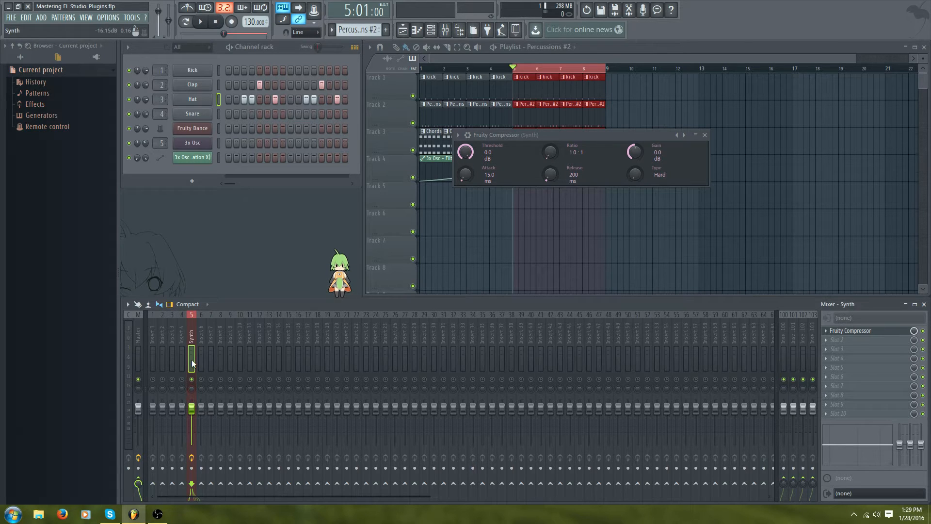
key("space")
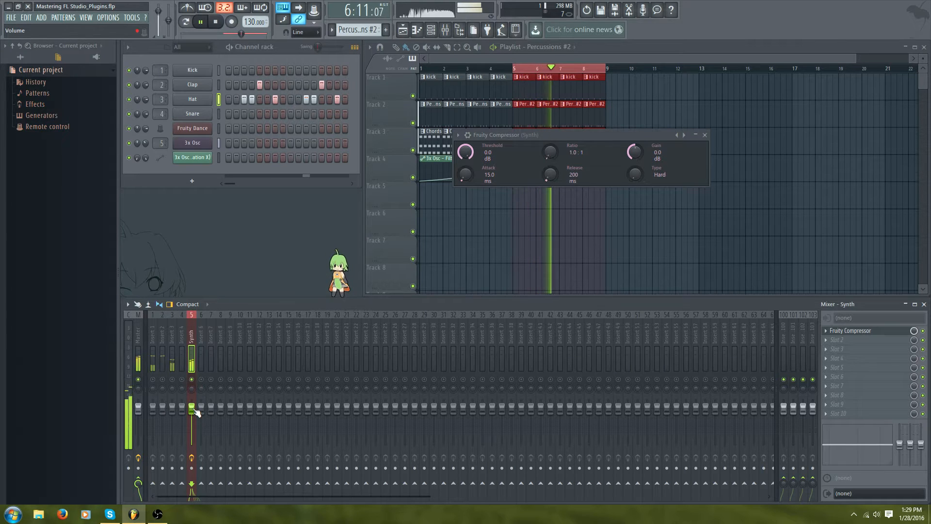
mouse_move(196, 411)
left_mouse_down()
mouse_move(194, 420)
mouse_move(194, 411)
left_mouse_up()
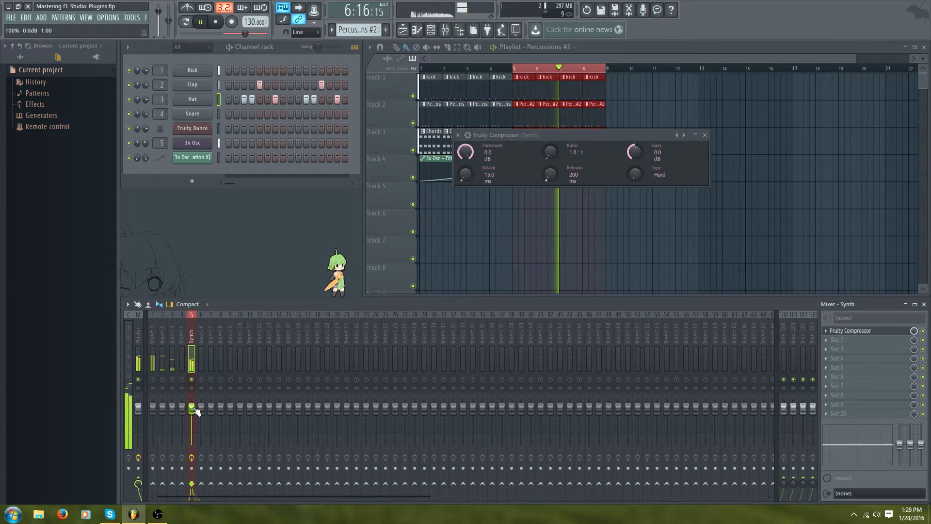
key("space")
left_click_drag(194, 410, 194, 410)
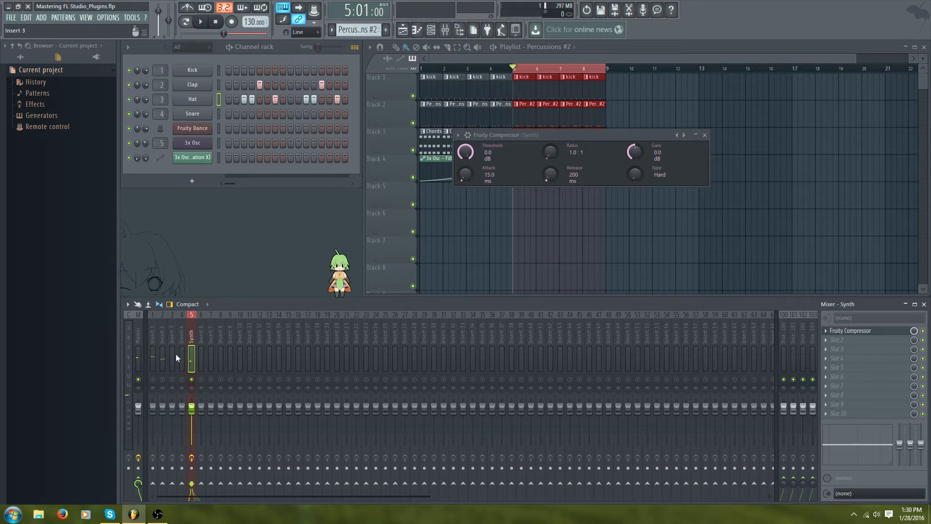
left_click_drag(191, 408, 191, 408)
left_click_drag(577, 132, 648, 117)
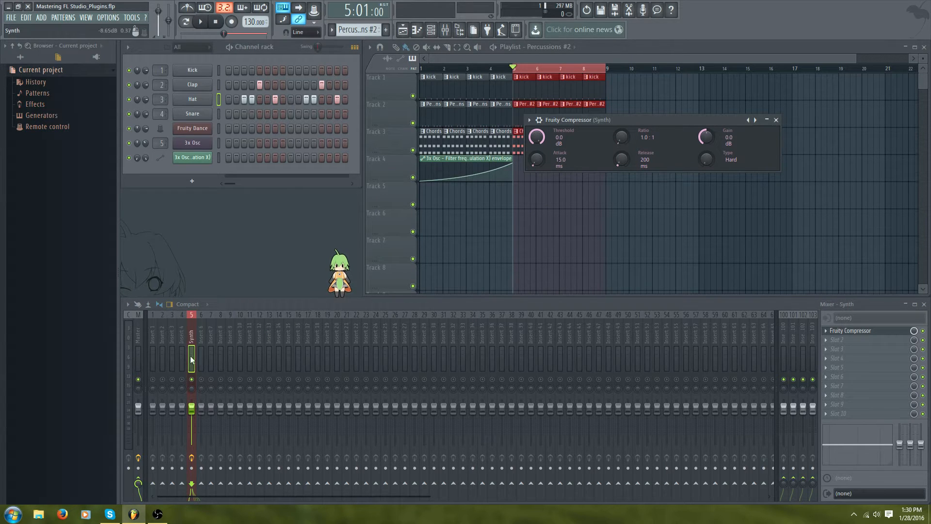
left_click_drag(193, 408, 192, 408)
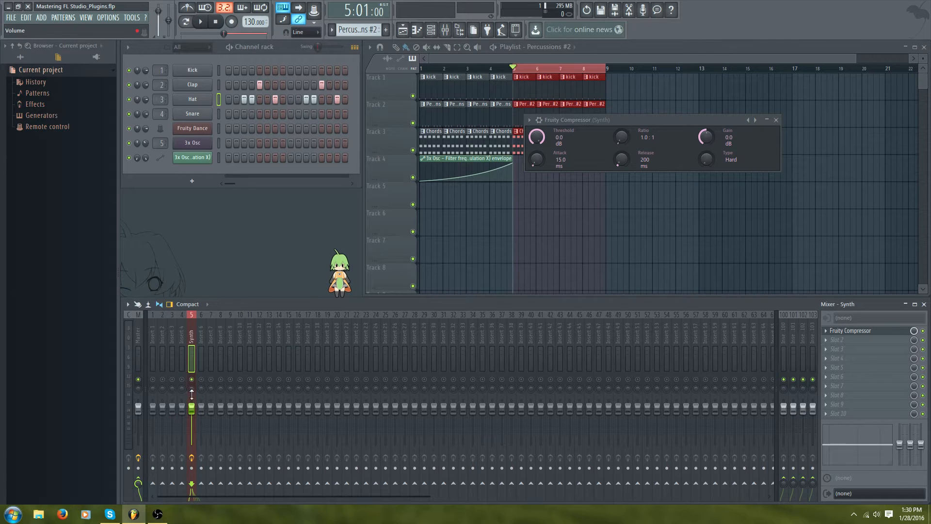
mouse_move(192, 407)
left_mouse_down()
mouse_move(191, 423)
mouse_move(191, 408)
left_mouse_up()
left_click_drag(640, 121, 586, 124)
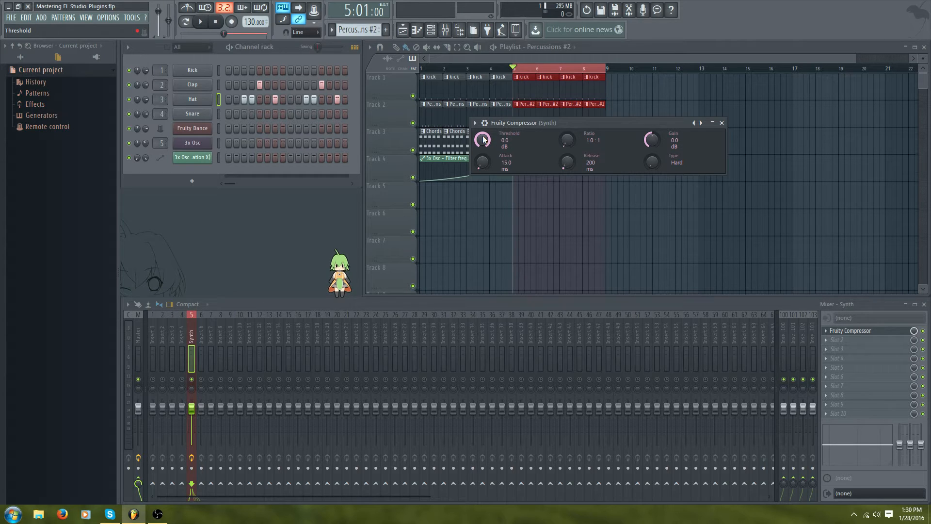
mouse_move(483, 140)
left_mouse_down()
mouse_move(483, 184)
mouse_move(484, 139)
left_mouse_up()
left_click(193, 411)
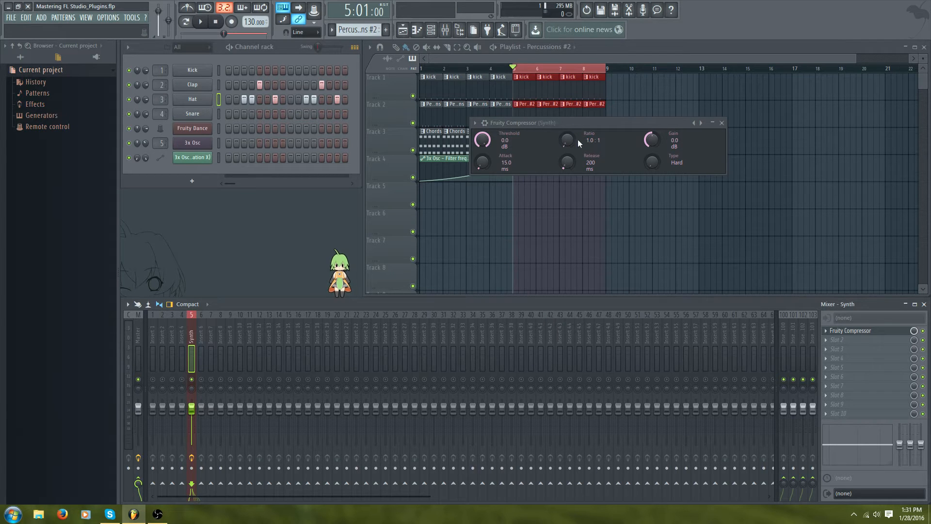
Set the Synth compressor's ratio to 30.0:1.
mouse_move(566, 140)
left_mouse_down()
mouse_move(566, 117)
mouse_move(567, 149)
left_mouse_up()
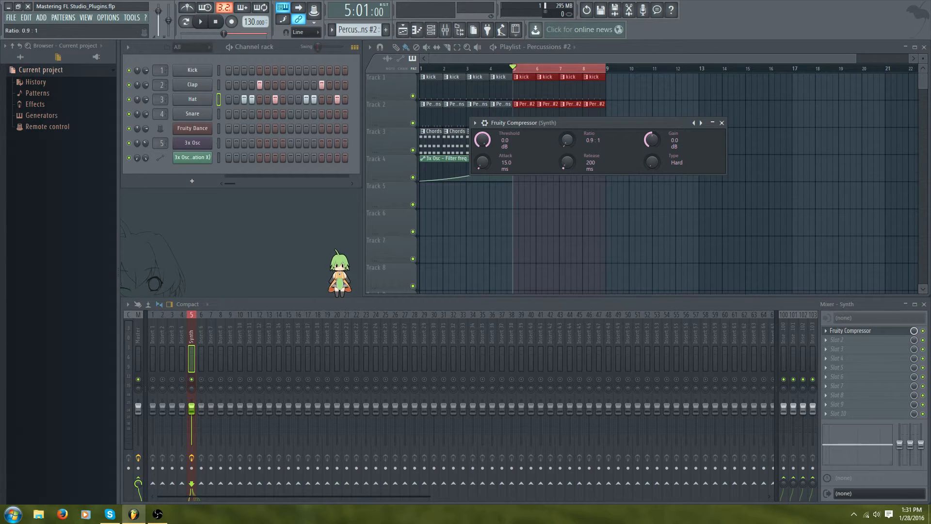
left_click_drag(567, 140, 567, 128)
mouse_move(570, 141)
left_mouse_down()
mouse_move(570, 159)
mouse_move(571, 140)
left_mouse_up()
Lower the compressor's threshold to -44.5 dB while the loop plays, stop playback, and return the threshold to 0 dB.
key("space")
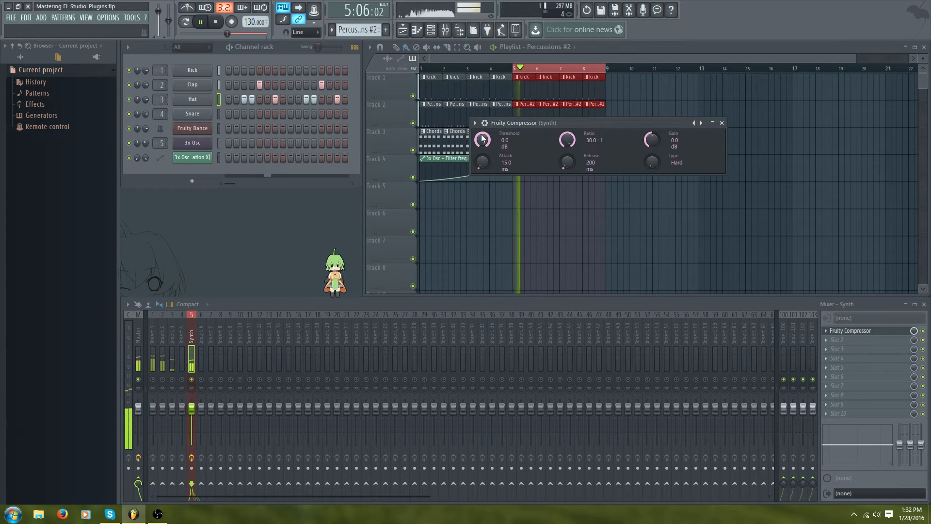
left_click_drag(481, 139, 481, 183)
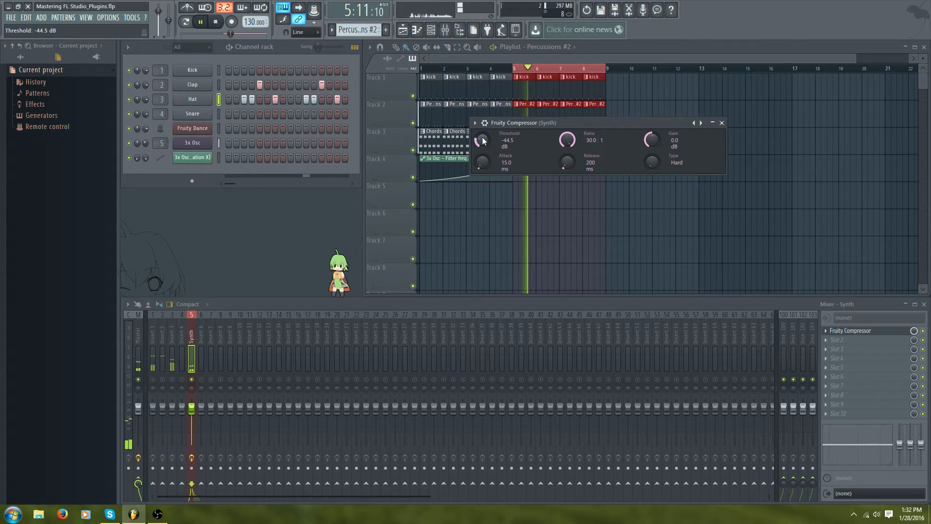
key("space")
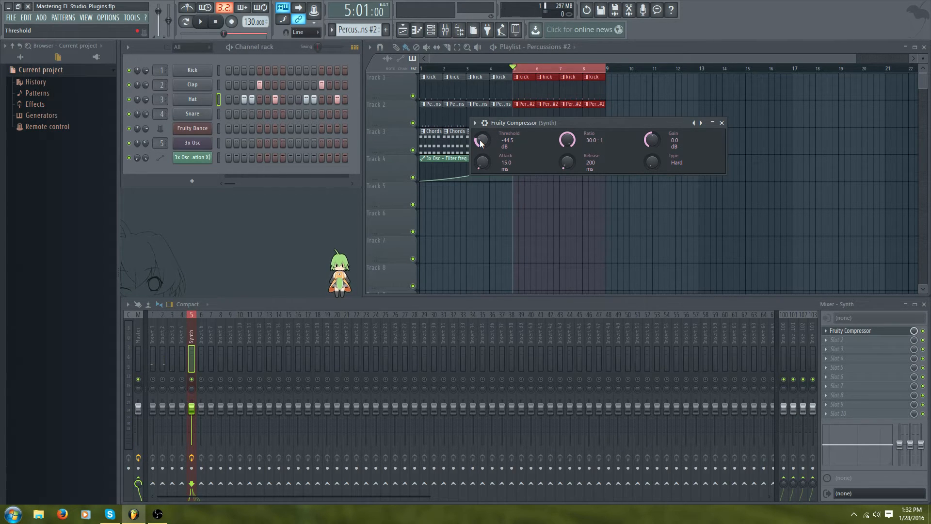
left_click_drag(480, 144, 480, 80)
Set the compressor's attack to 0 ms and lower its threshold to -45.6 dB while the loop plays.
left_click_drag(481, 162, 483, 154)
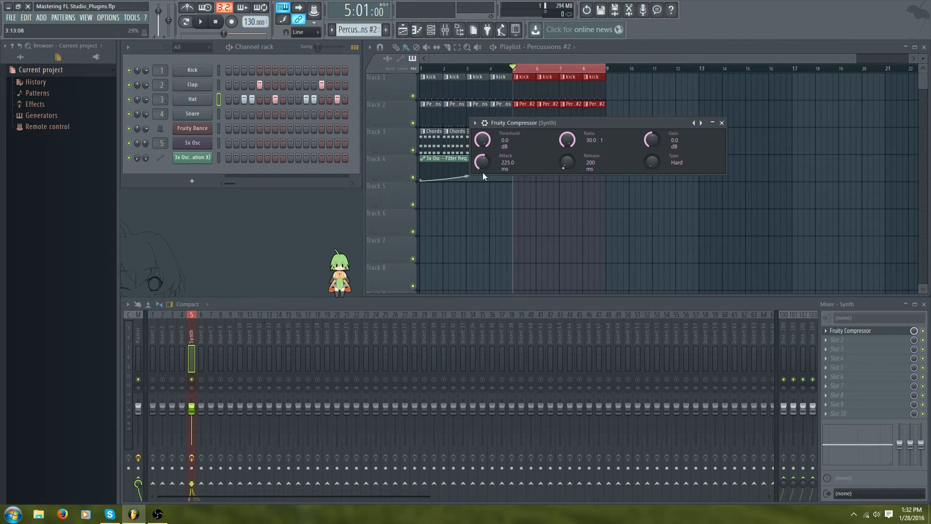
left_click_drag(482, 163, 482, 182)
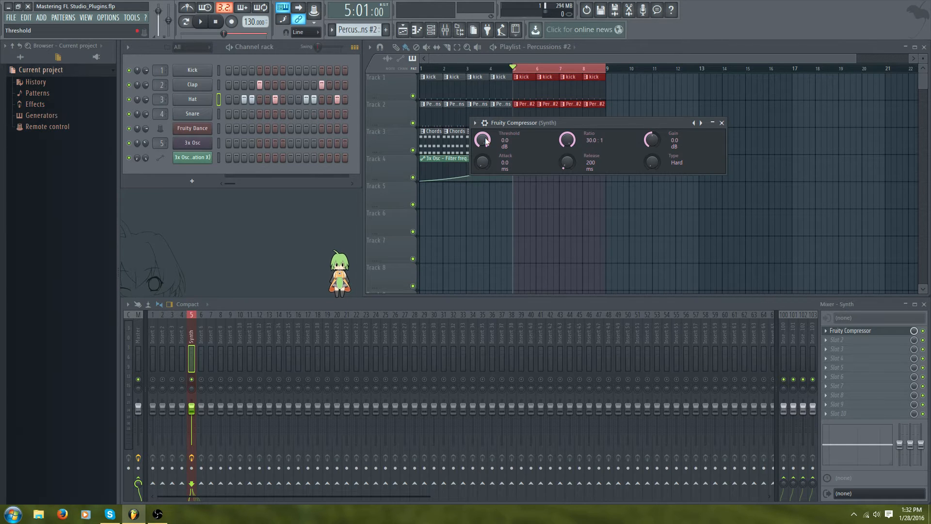
key("space")
left_click_drag(486, 141, 487, 172)
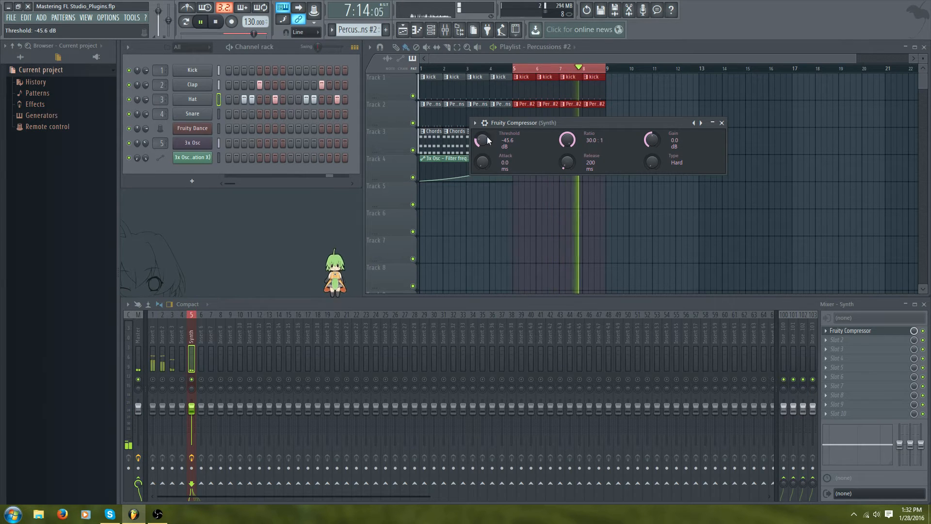
key("space")
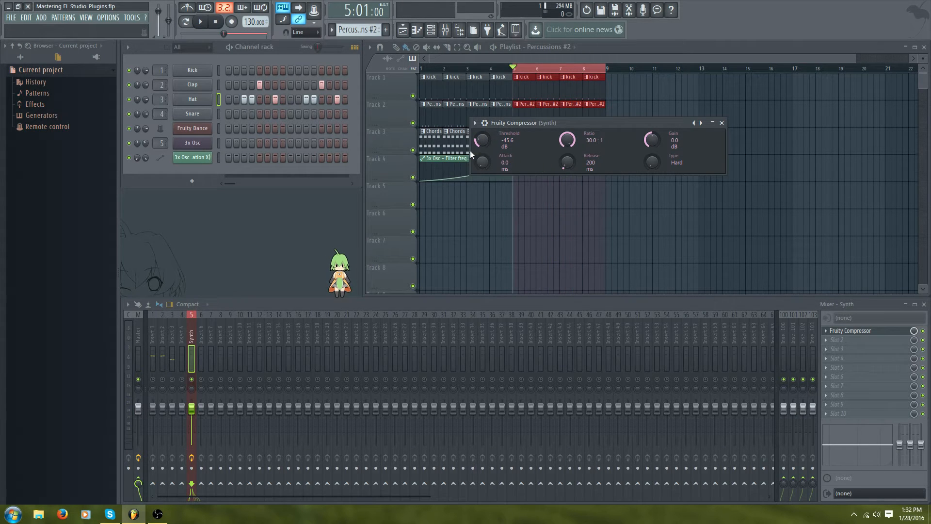
Raise the compressor's attack to 251 ms while listening to the loop.
key("space")
left_click_drag(482, 167, 481, 118)
key("space")
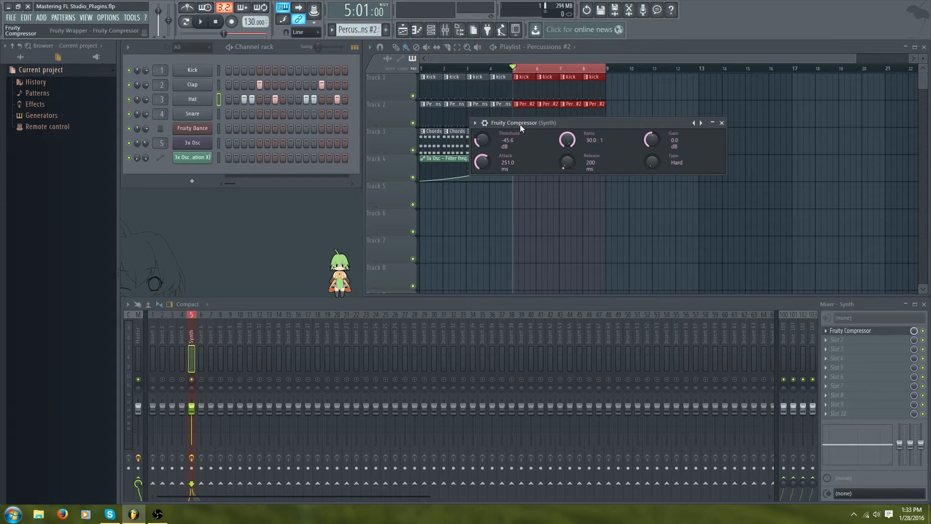
Zoom the playlist in on bars 5 to 8 and play that section with the compressor applied.
left_click_drag(520, 124, 679, 139)
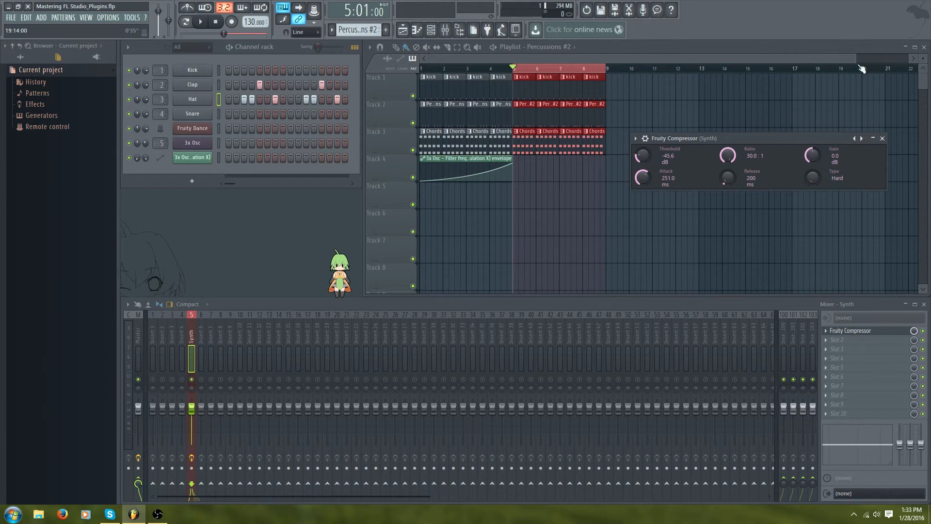
left_click_drag(856, 58, 605, 59)
key("space")
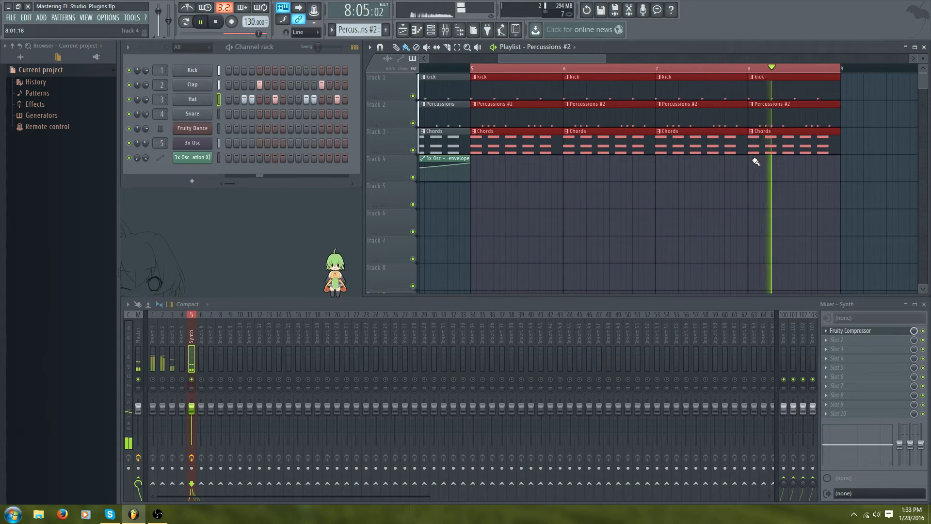
key("space")
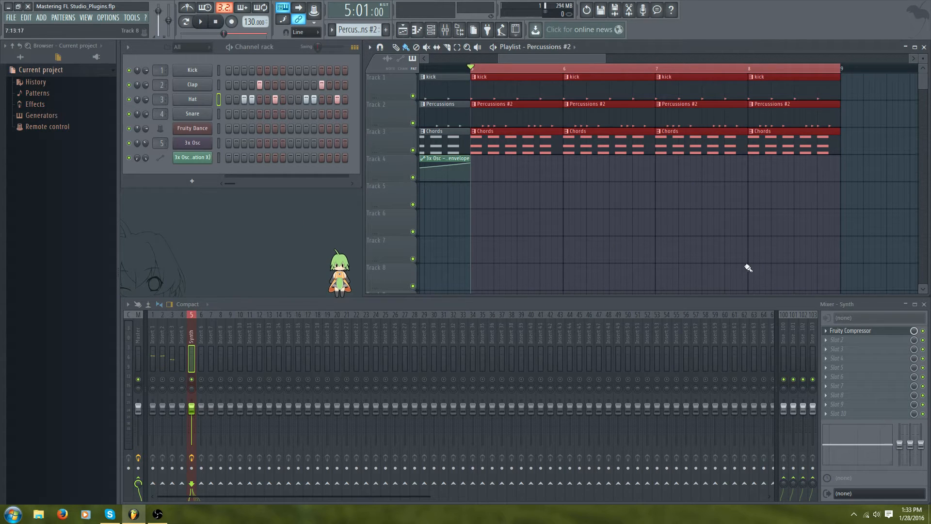
Reopen the Synth track's Fruity Compressor and set its release to 1 ms while the loop plays.
left_click(865, 332)
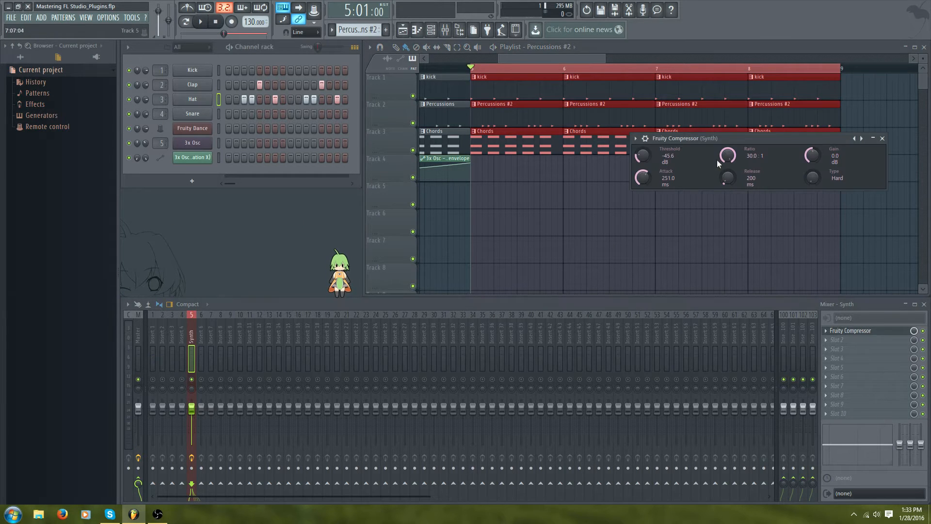
left_click_drag(722, 138, 547, 202)
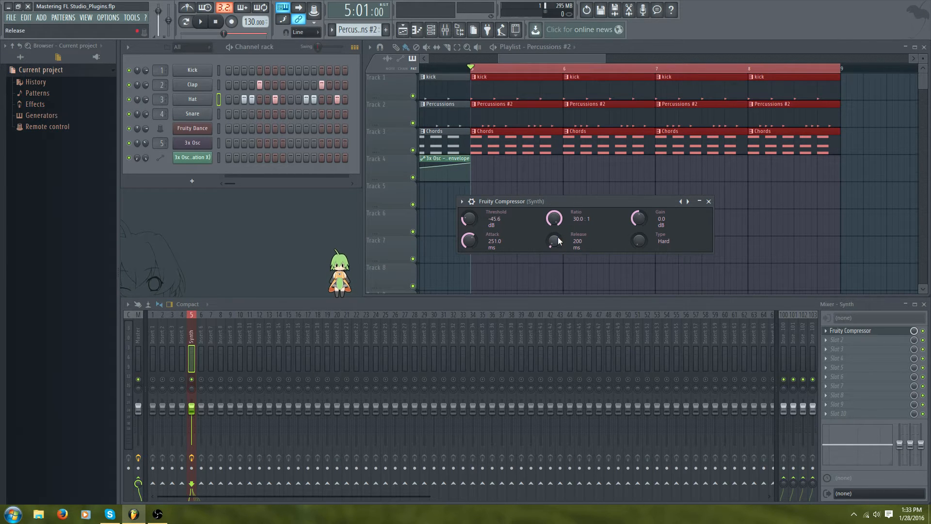
key("space")
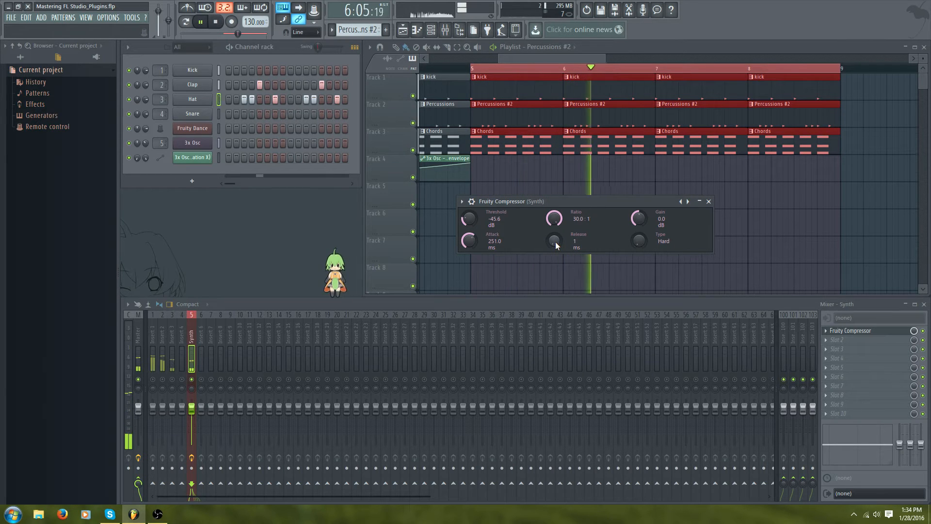
key("space")
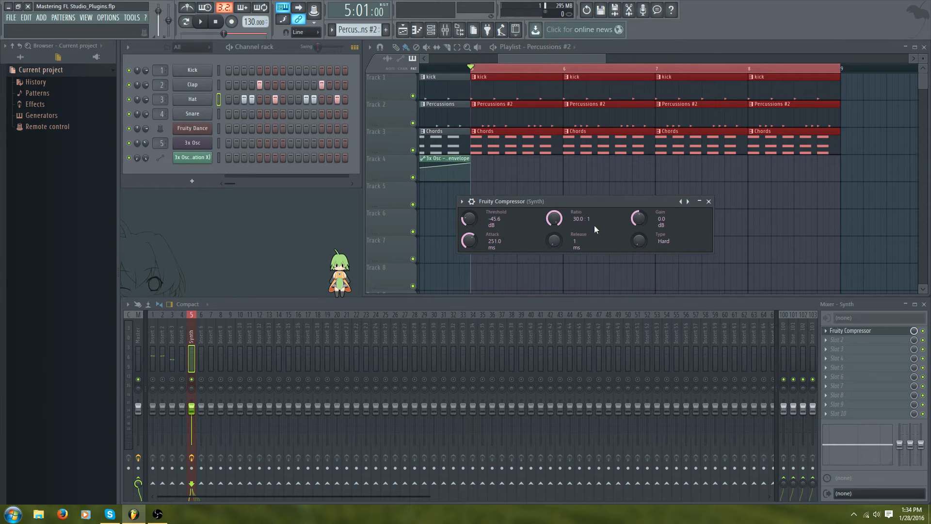
Adjust the compressor's release during playback, and set its attack to 56.2 ms and release to 834 ms.
key("space")
mouse_move(553, 241)
left_mouse_down()
mouse_move(552, 211)
mouse_move(549, 240)
left_mouse_up()
key("space")
left_click_drag(554, 238, 553, 242)
mouse_move(470, 241)
left_mouse_down()
mouse_move(470, 255)
mouse_move(469, 241)
left_mouse_up()
left_click_drag(556, 244, 556, 233)
With the 3x Osc volume envelope open for reference, set the compressor's attack to 81.2 ms and release to 574 ms, and close the 3x Osc window.
left_click(193, 143)
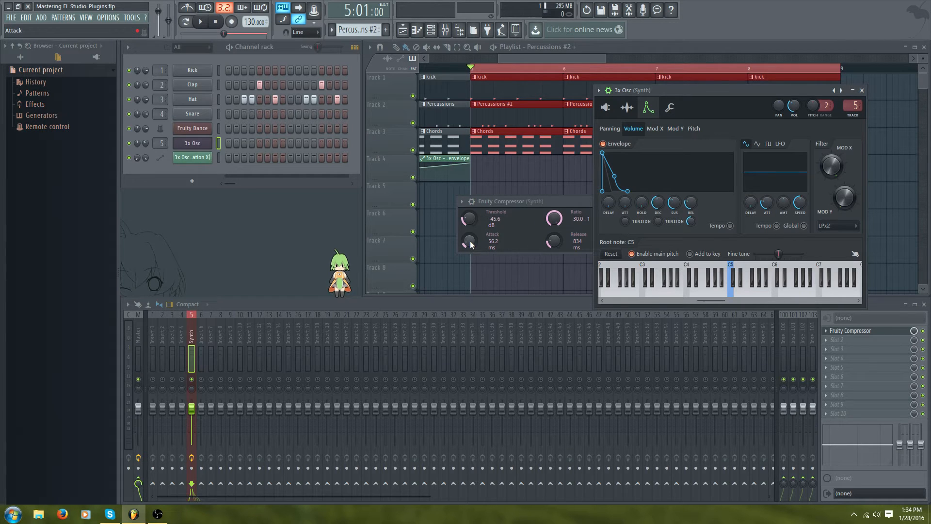
left_click_drag(471, 244, 469, 234)
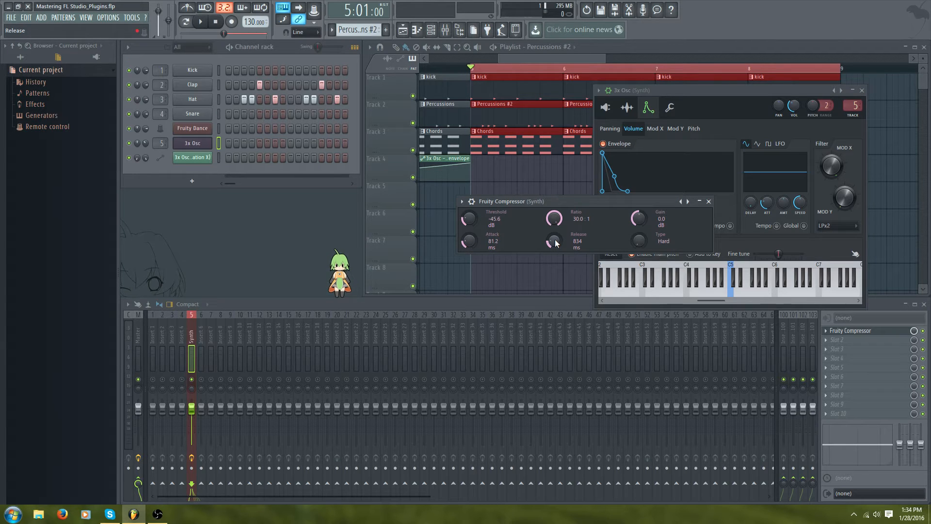
left_click_drag(556, 243, 556, 240)
left_click(862, 90)
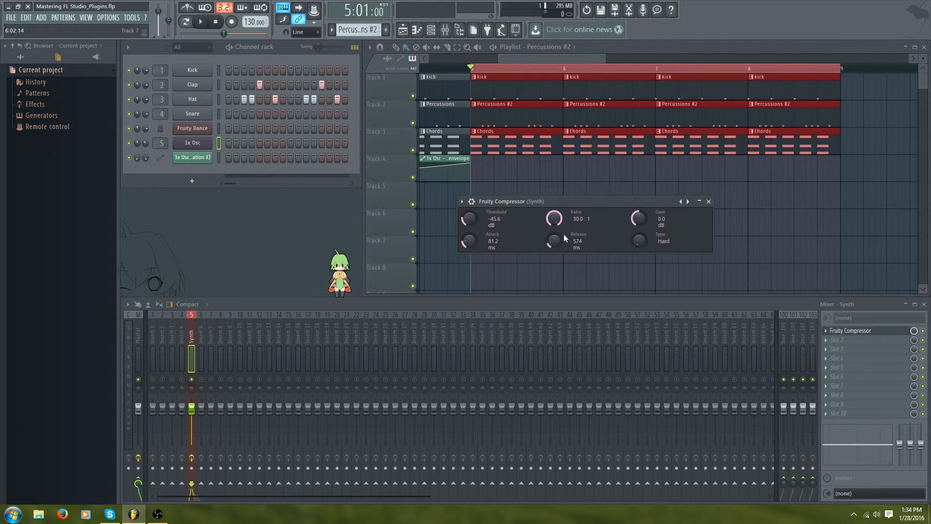
Set the Synth compressor's type to Hard, attack to 0.0 ms and release to 751 ms, and start playback.
left_click_drag(521, 201, 502, 164)
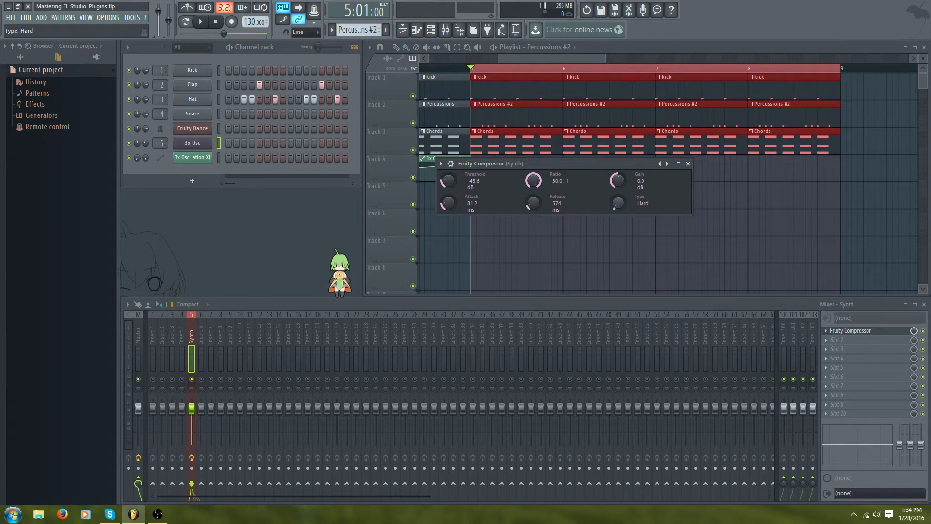
scroll(618, 203, "up", 1)
scroll(617, 203, "up", 3)
left_click_drag(618, 202, 618, 220)
left_click_drag(448, 202, 458, 222)
mouse_move(532, 206)
left_mouse_down()
mouse_move(534, 194)
mouse_move(533, 214)
left_mouse_up()
key("space")
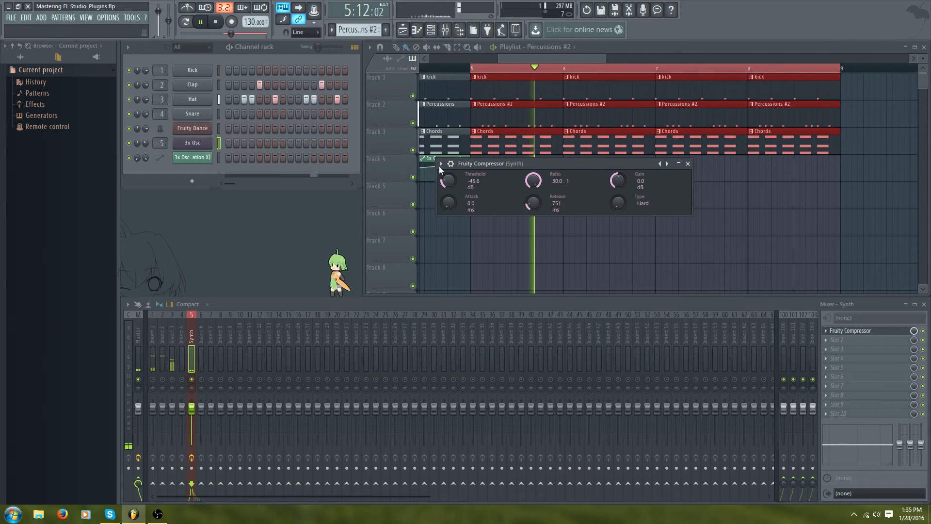
Raise the compressor's threshold to -34.1 dB and restart playback of the selected bars.
left_click_drag(445, 182, 446, 172)
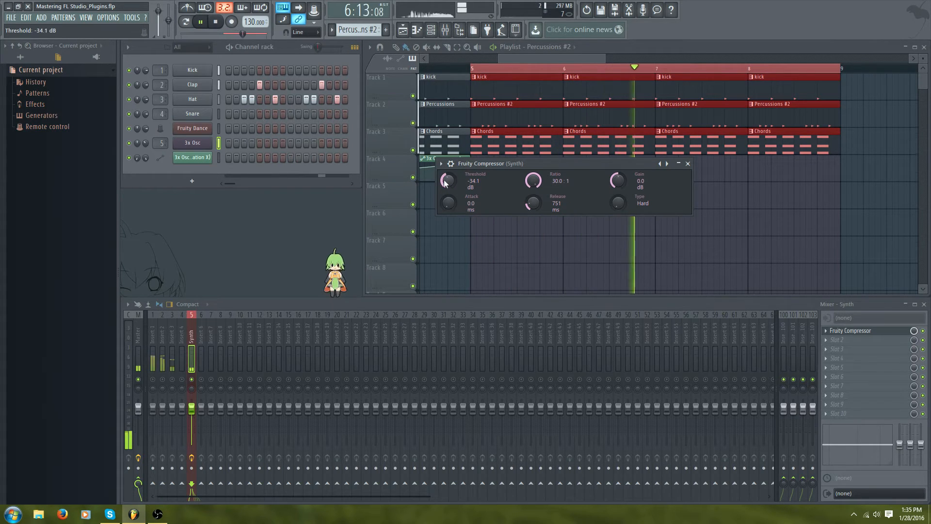
key("space")
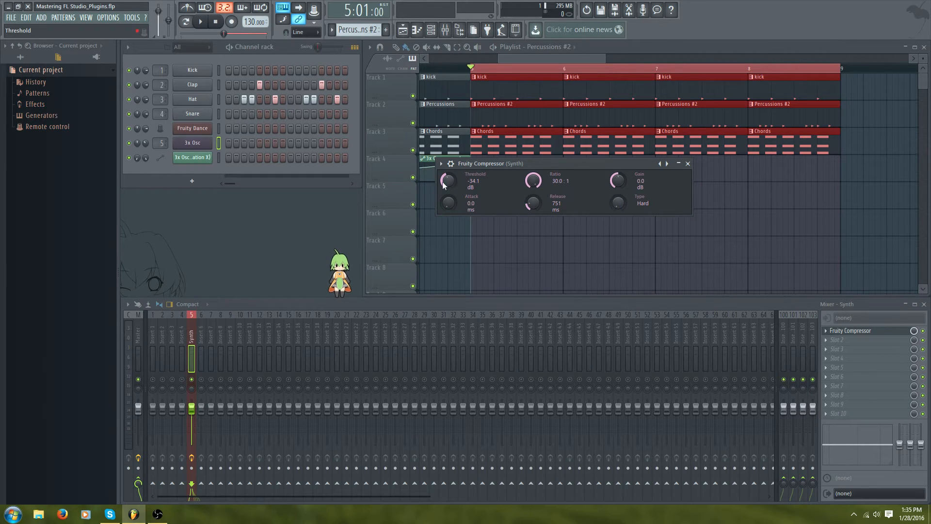
key("space")
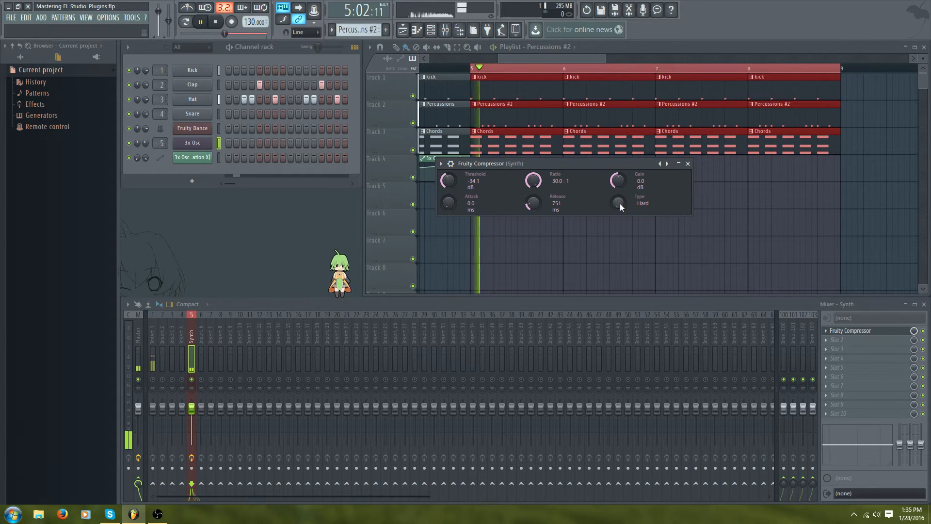
Try the compressor's type settings while the loop plays, and set its threshold to -29.1 dB.
left_click_drag(620, 204, 619, 184)
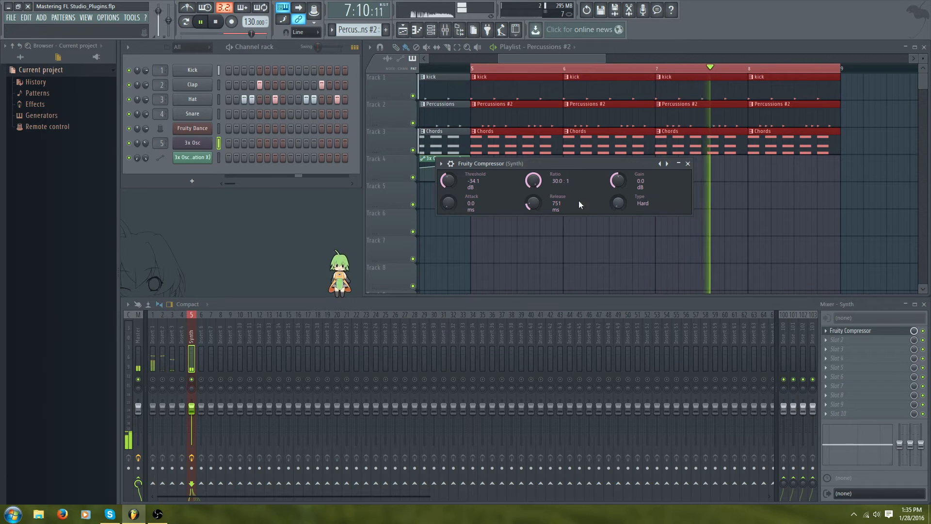
left_click_drag(448, 180, 448, 173)
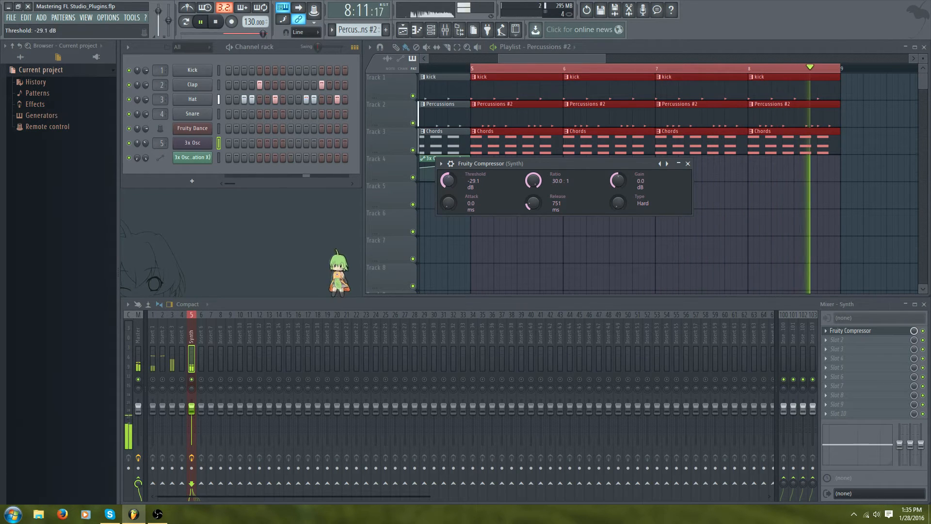
mouse_move(620, 206)
left_mouse_down()
mouse_move(620, 174)
mouse_move(612, 209)
left_mouse_up()
key("space")
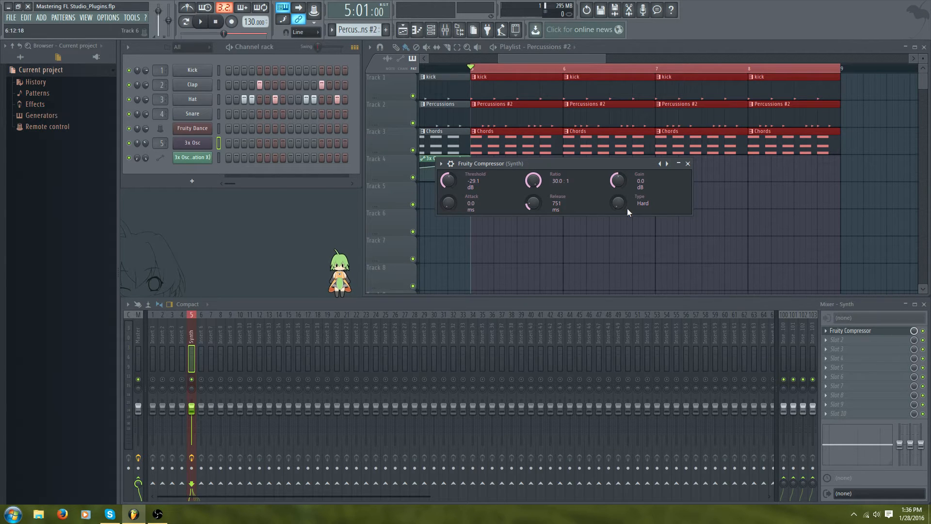
left_click_drag(618, 203, 622, 304)
Replace the Synth track's Fruity Compressor in slot 1 with Fruity Limiter and move the limiter window higher.
left_click(687, 164)
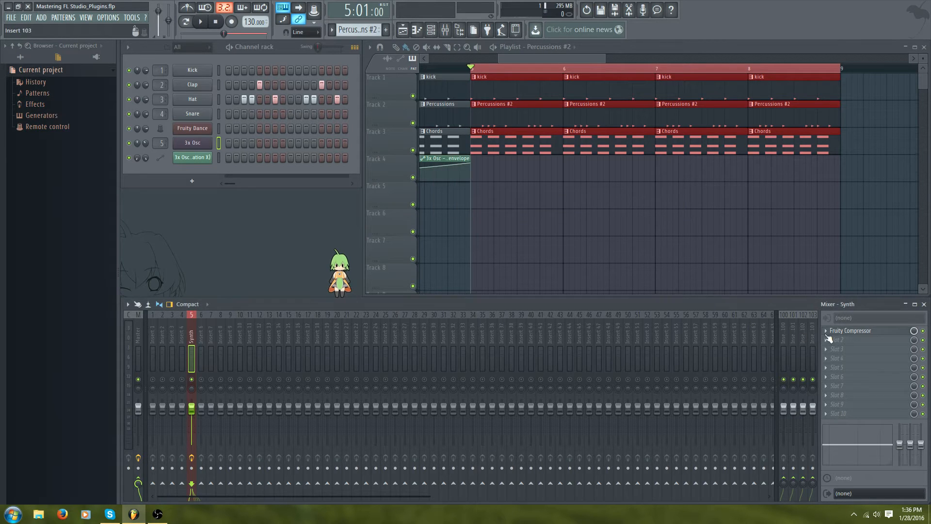
left_click(827, 332)
mouse_move(828, 322)
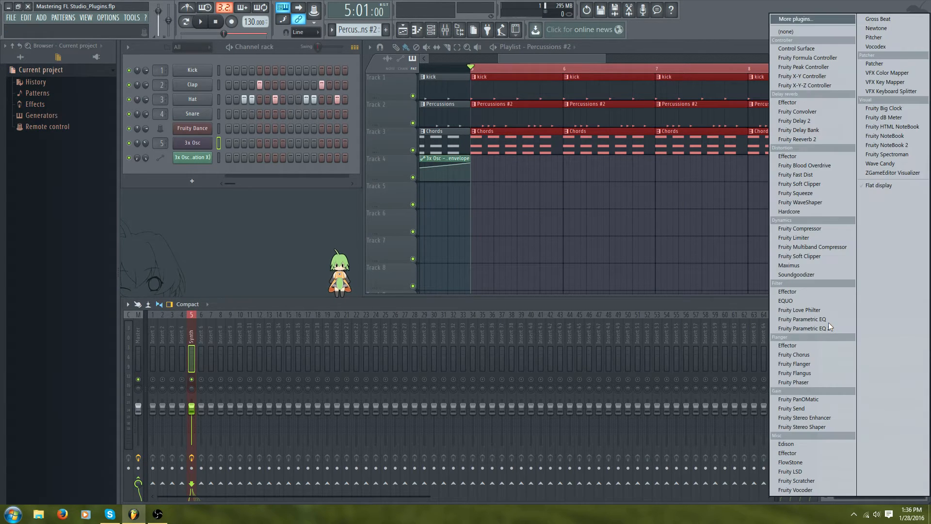
left_click(816, 239)
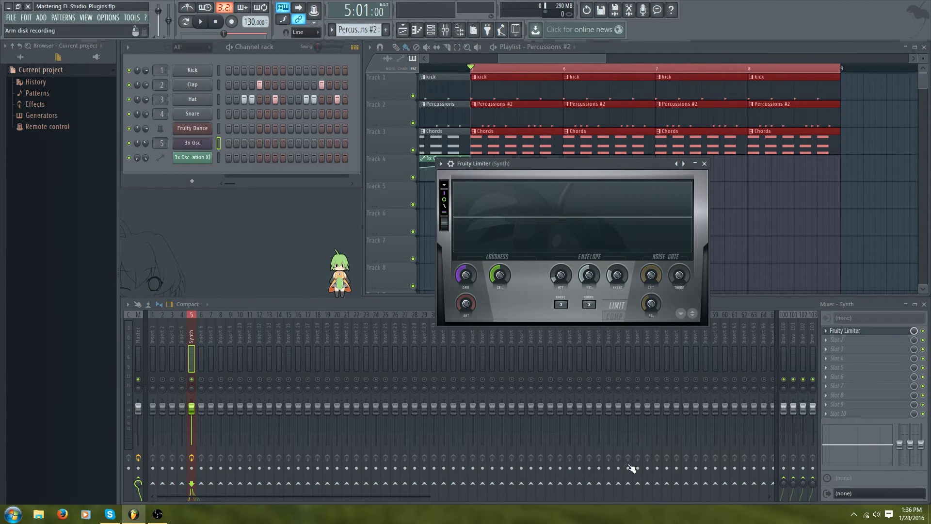
left_click_drag(559, 164, 545, 96)
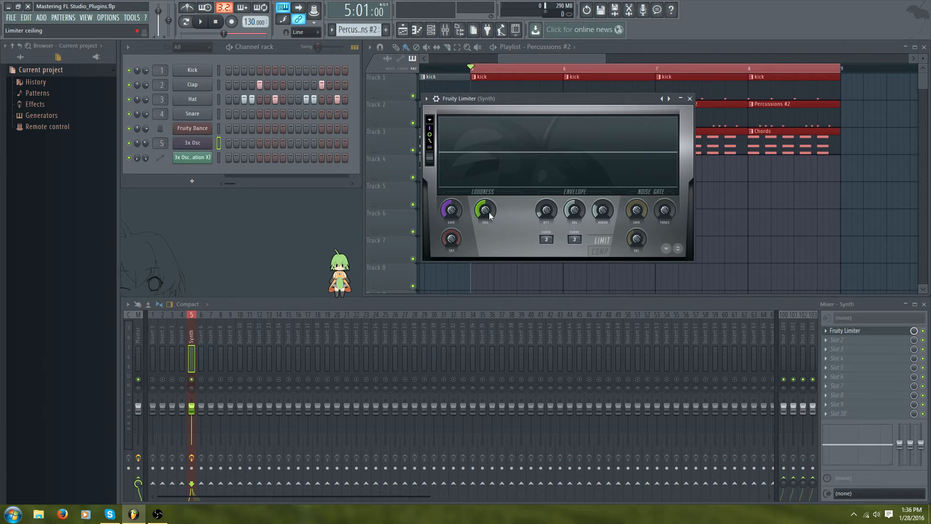
Load Fruity Compressor into the Synth track's slot 2 for comparison with the limiter, and clear the slot again.
left_click_drag(485, 210, 485, 210)
left_click(826, 344)
left_click(821, 232)
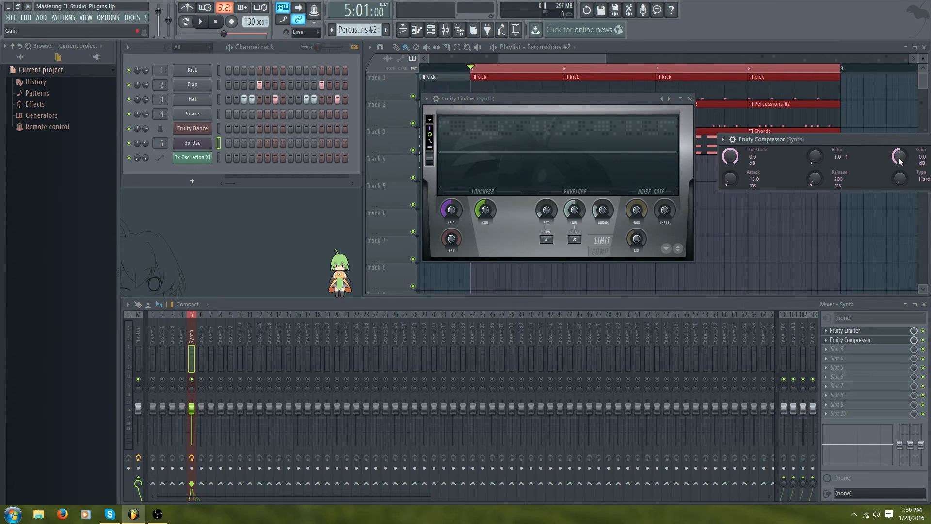
left_click_drag(899, 161, 692, 149)
left_click(821, 146)
left_click(827, 339)
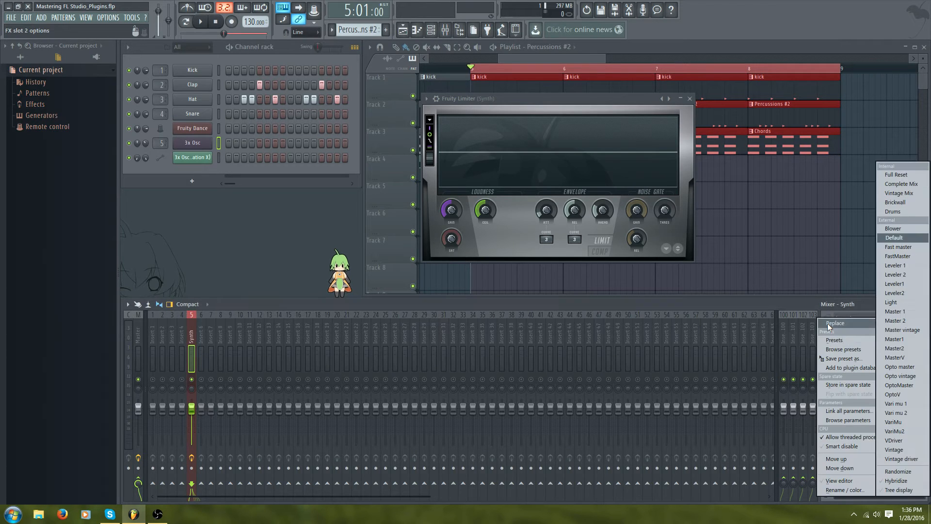
mouse_move(828, 325)
left_click(782, 31)
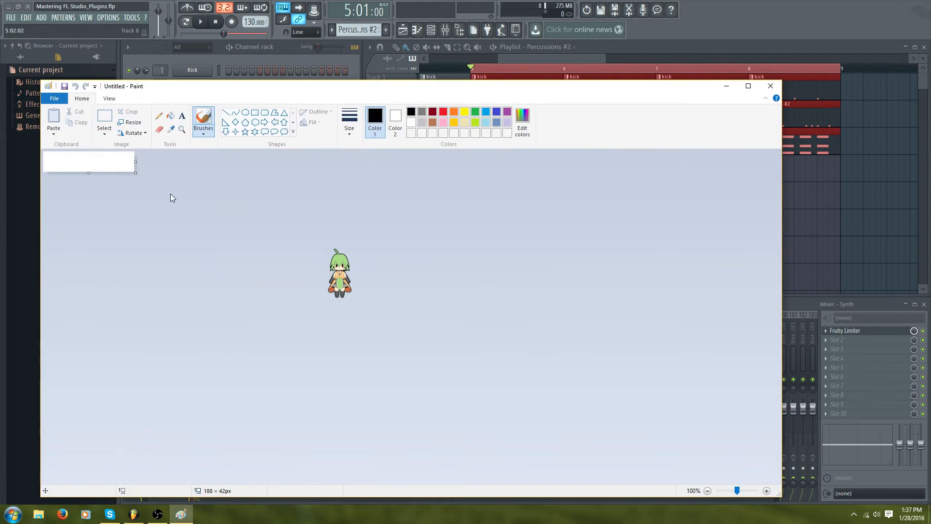
In Paint, enlarge the canvas to about 441 × 358 px and draw a tall, narrow freehand peak.
left_click_drag(137, 173, 258, 325)
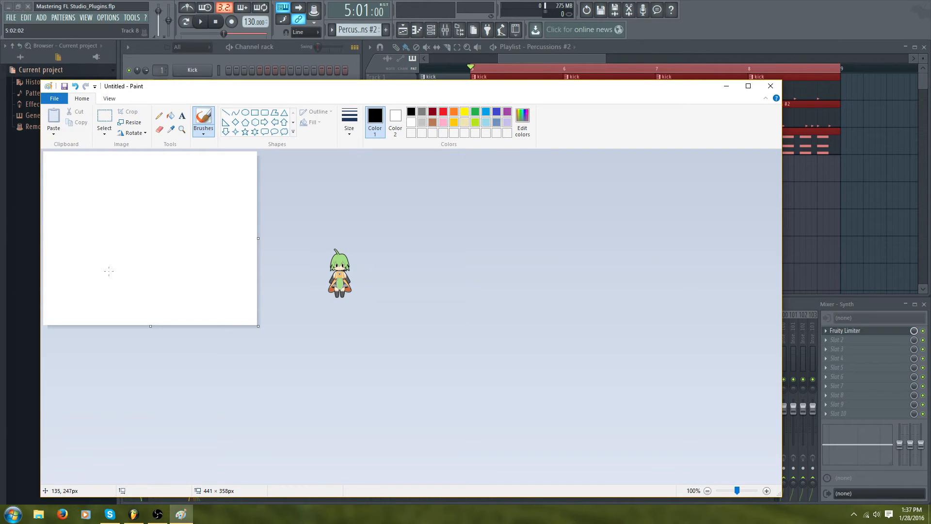
mouse_move(108, 270)
left_mouse_down()
mouse_move(116, 169)
mouse_move(139, 276)
left_mouse_up()
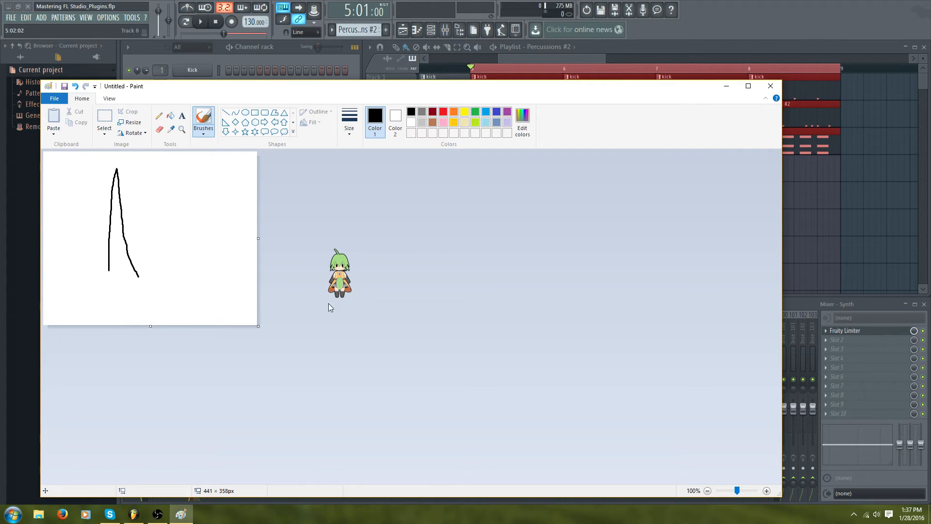
Bring Fruity Compressor back into slot 2 to review its controls, and empty the slot.
left_click(825, 338)
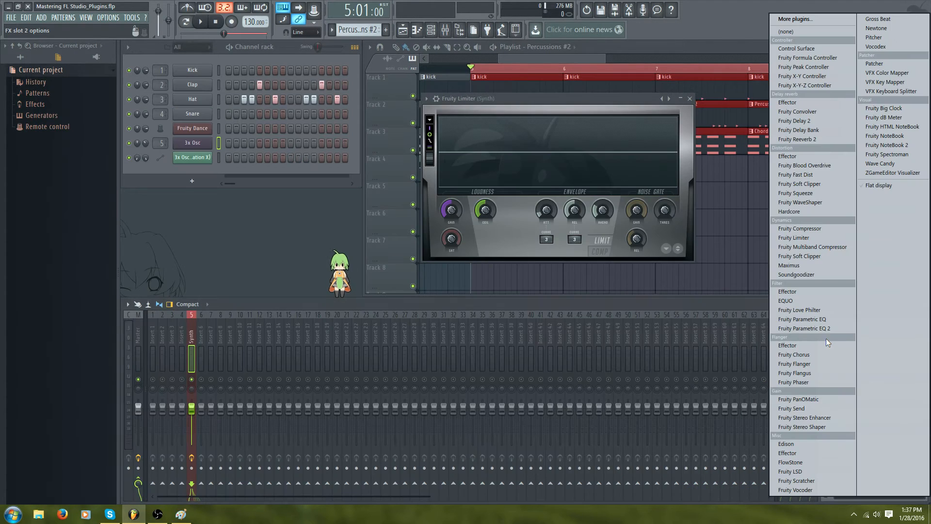
left_click(811, 229)
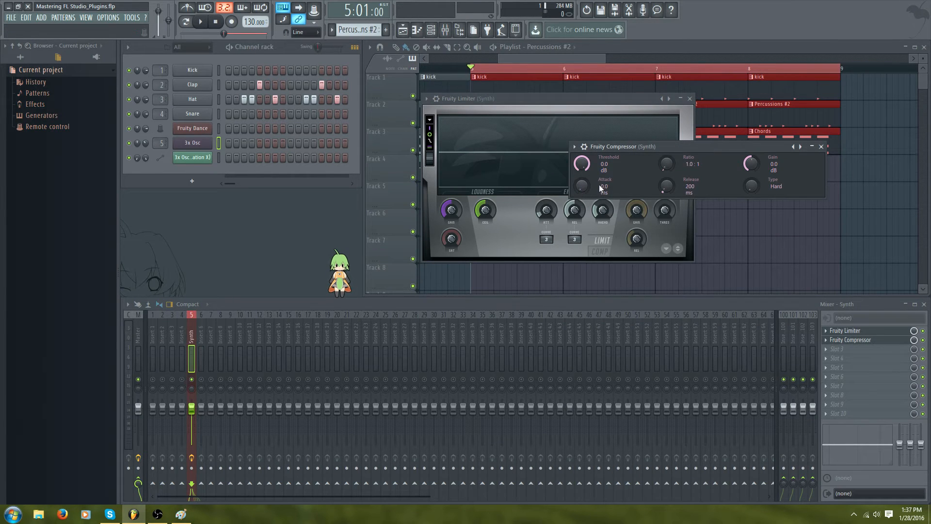
left_click(822, 147)
left_click(825, 341)
left_click(846, 322)
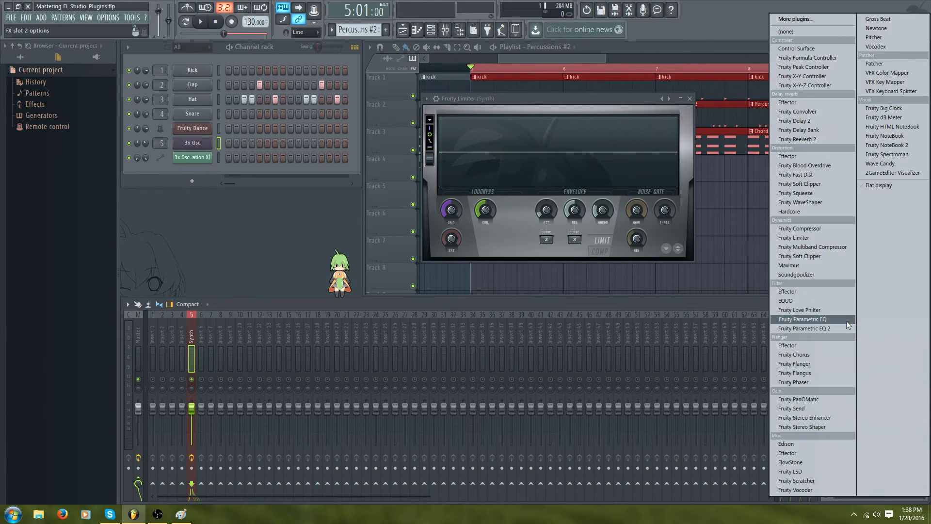
left_click(799, 31)
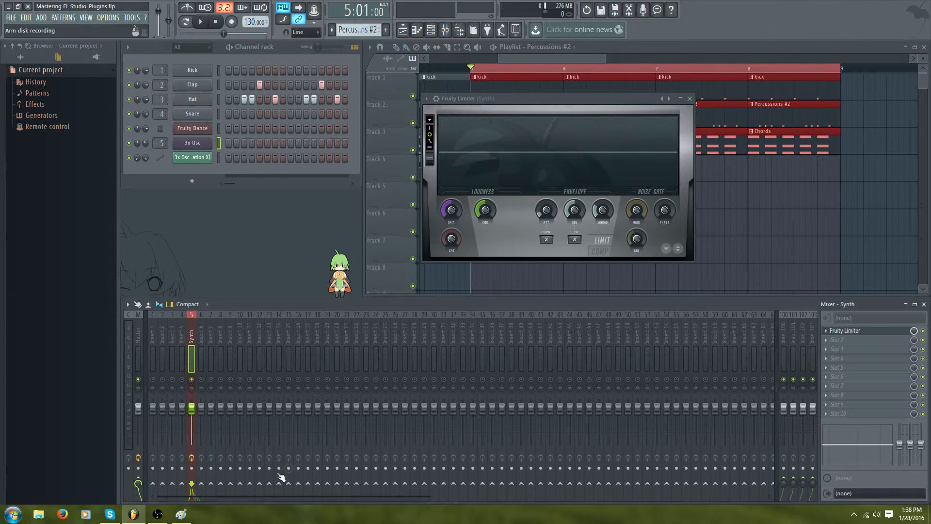
Review the peak sketch in Paint, return to FL Studio, and move the Fruity Limiter window aside.
left_click(180, 514)
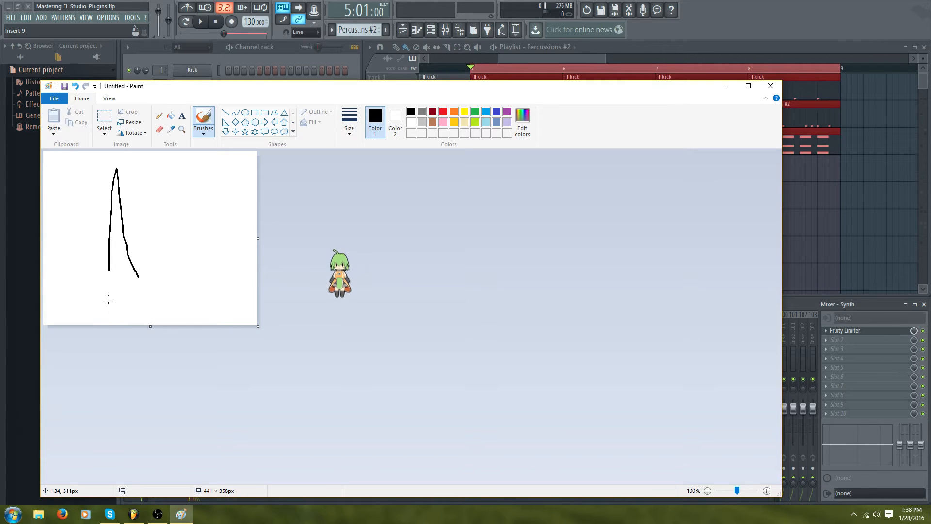
left_click(726, 86)
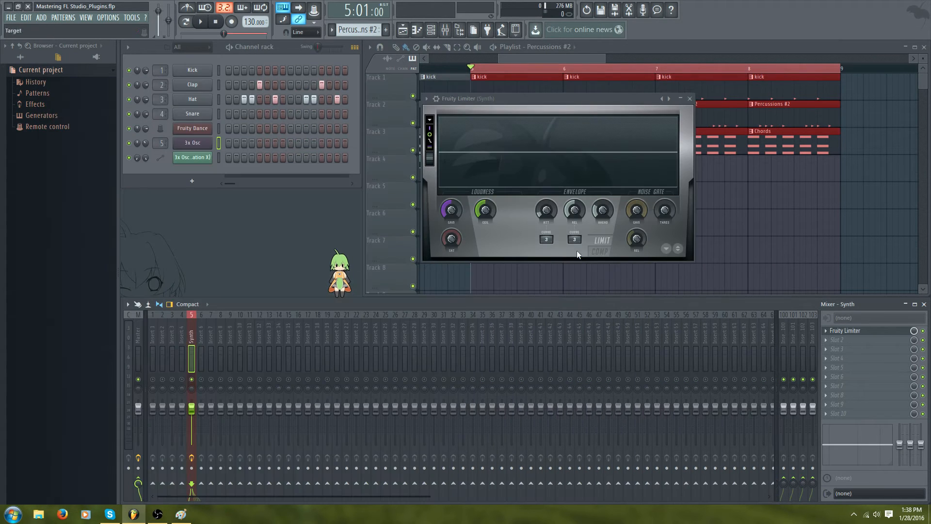
left_click_drag(601, 213, 602, 207)
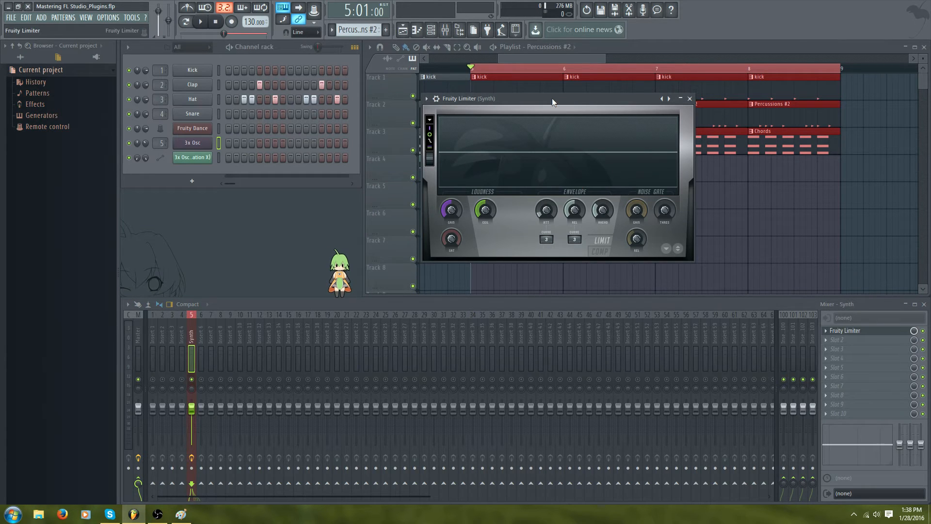
left_click_drag(552, 98, 639, 100)
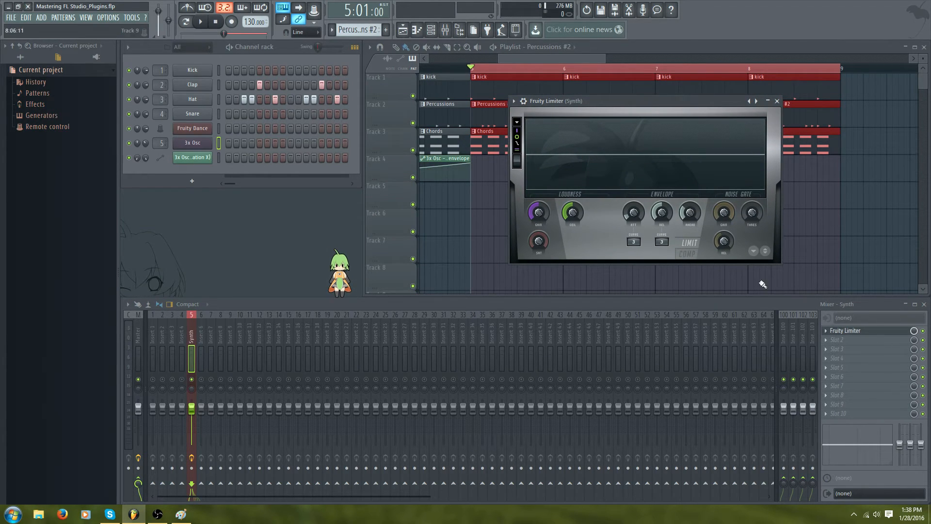
Lower the Fruity Limiter's ceiling while the selected bars play, and stop playback.
key("space")
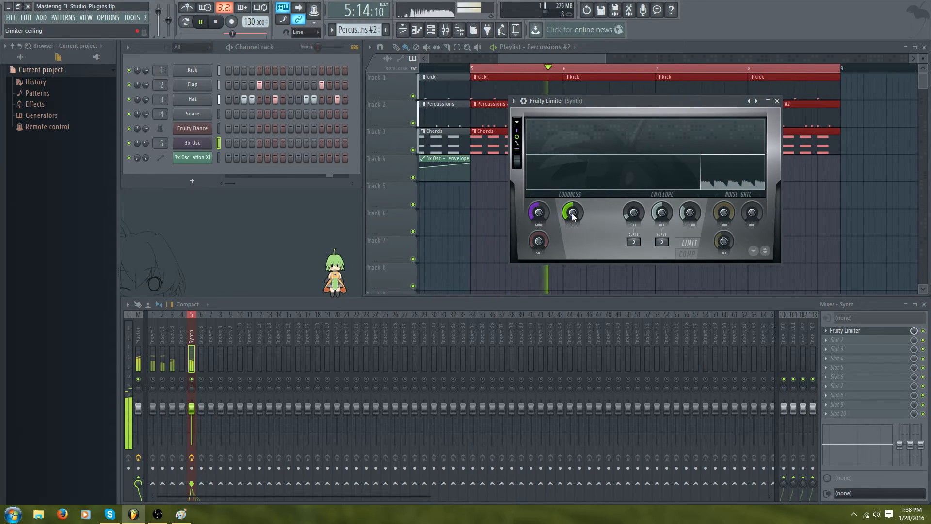
left_click_drag(573, 214, 573, 223)
left_click_drag(573, 213, 572, 241)
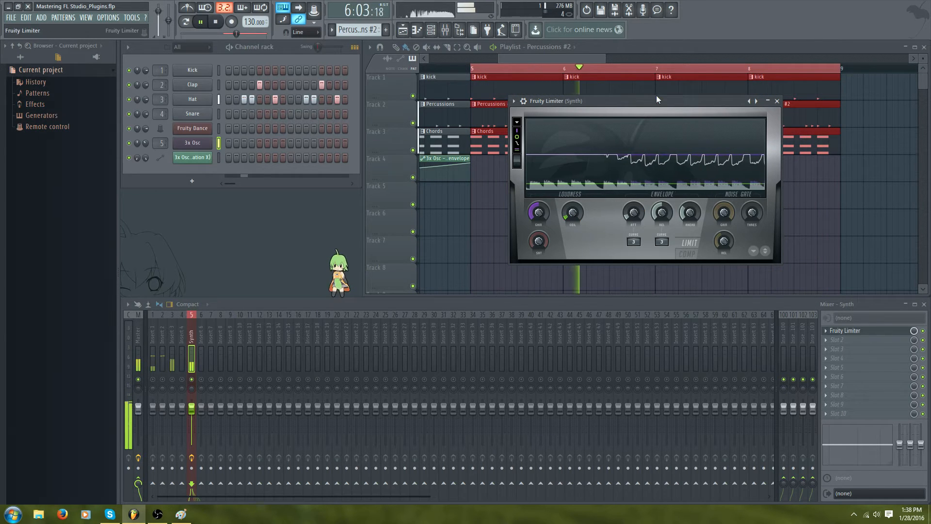
left_click_drag(711, 195, 620, 199)
key("space")
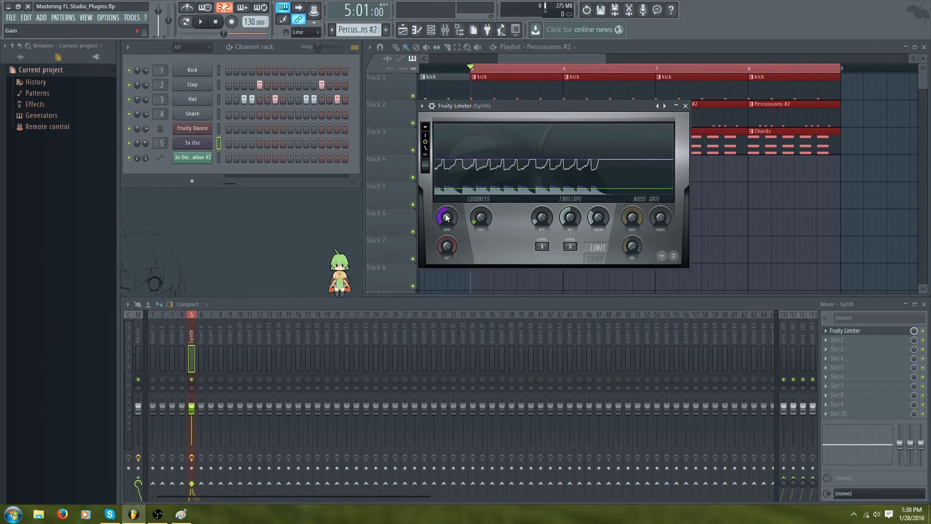
Raise the Fruity Limiter's gain and lower the Synth track's volume fader.
left_click_drag(447, 217, 446, 207)
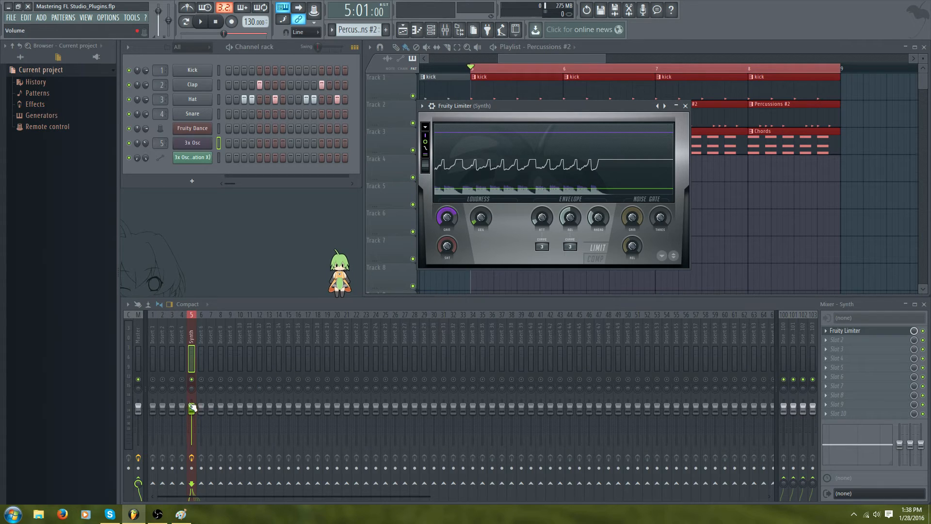
left_click_drag(191, 406, 191, 437)
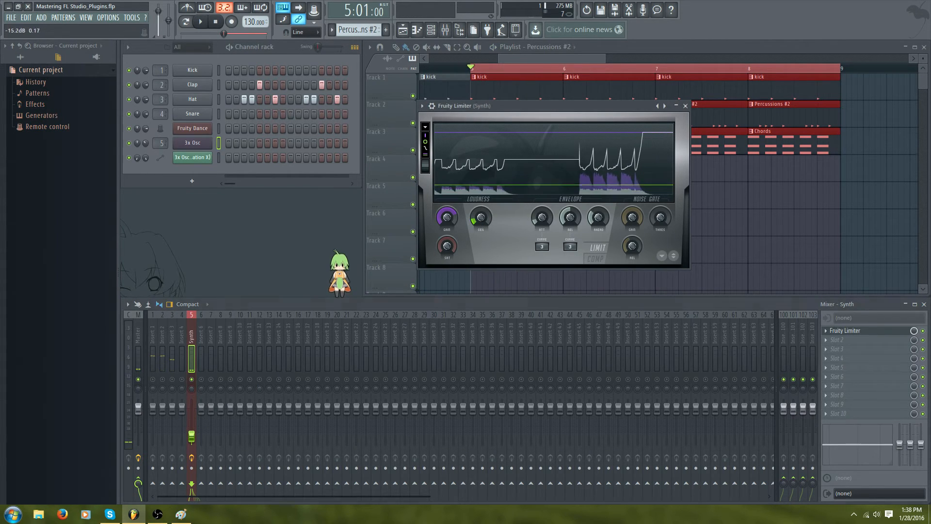
Adjust the limiter's ceiling to -11.7 dB while the loop plays, and stop playback.
left_click_drag(481, 218, 481, 230)
key("space")
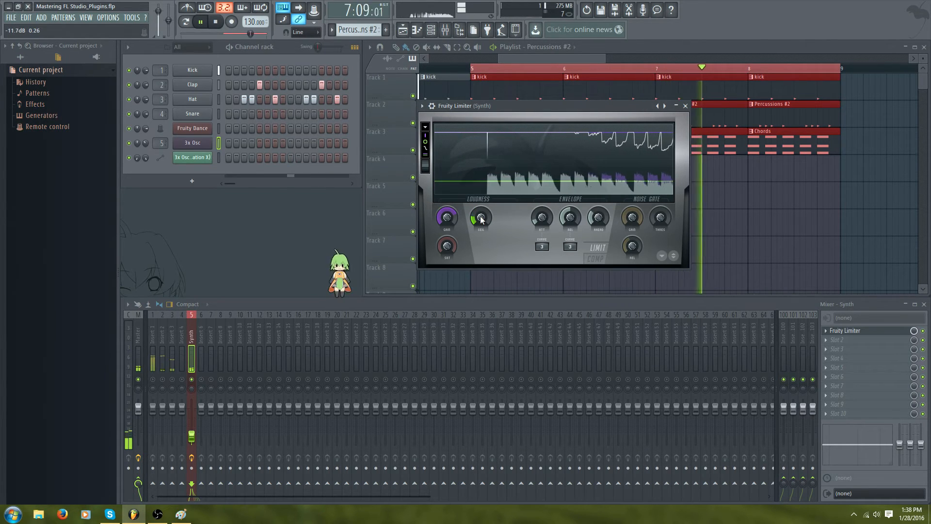
key("space")
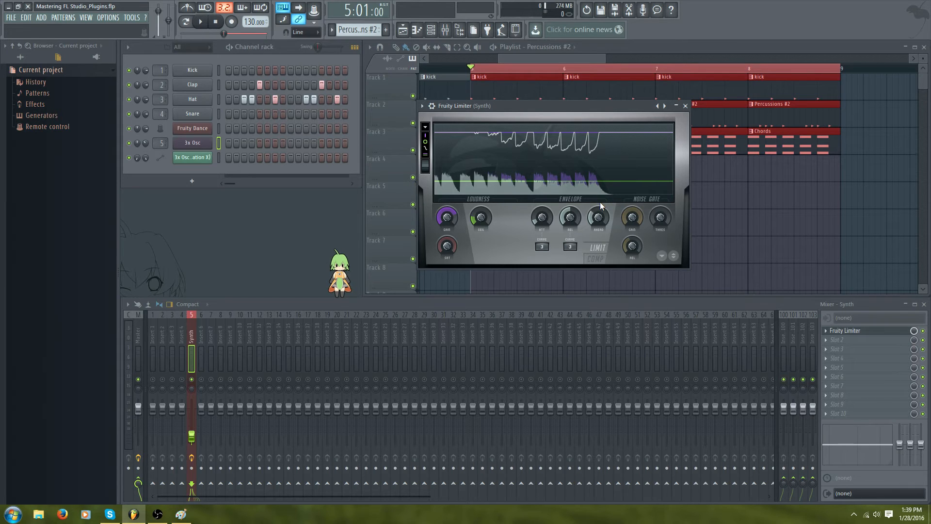
right_click(837, 330)
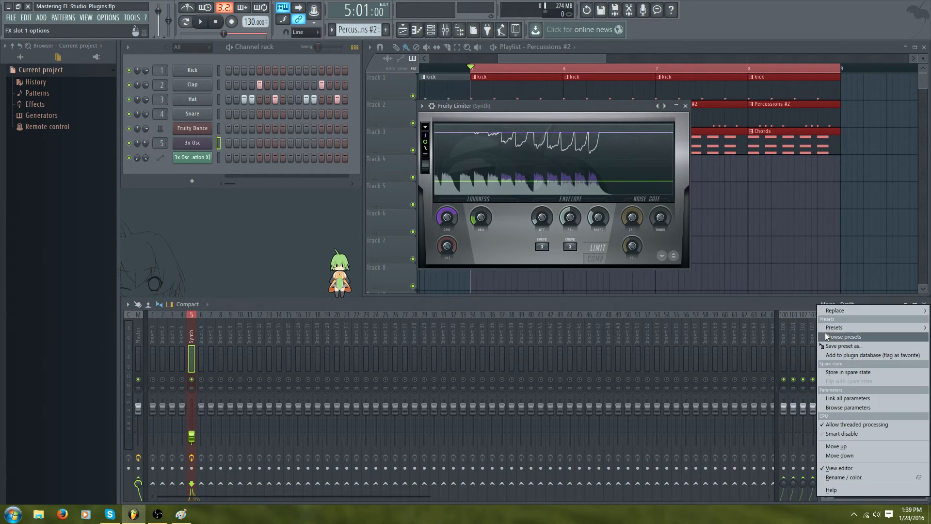
mouse_move(838, 312)
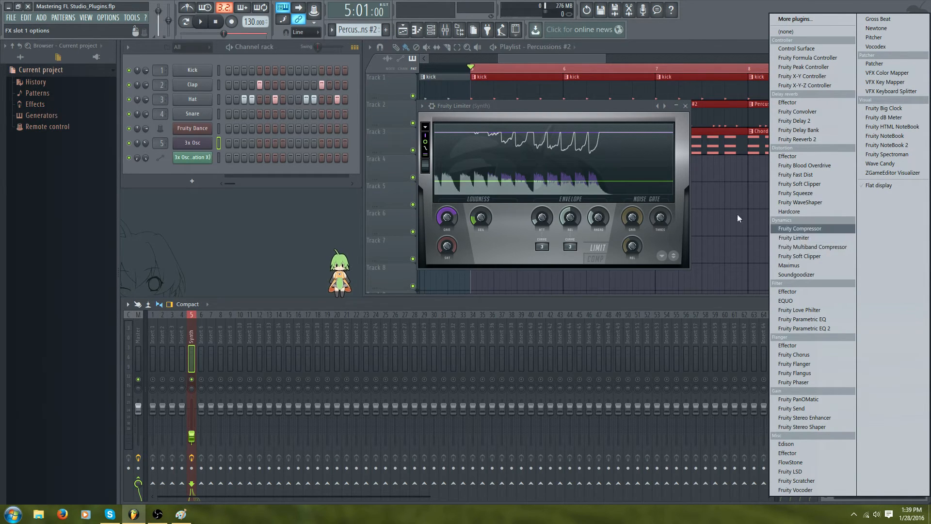
left_click(606, 114)
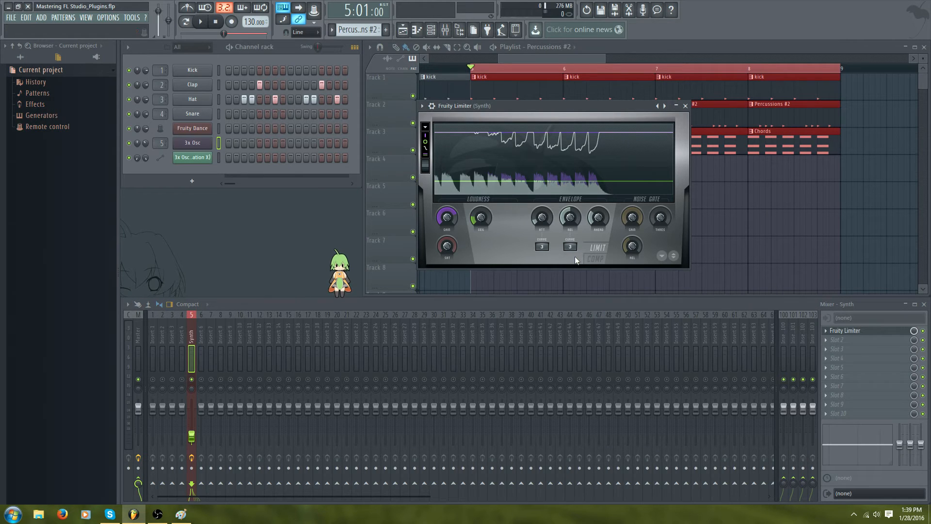
Compare the Fruity Limiter's limiter and compressor controls by switching between the two modes, finishing in compressor mode.
left_click(595, 258)
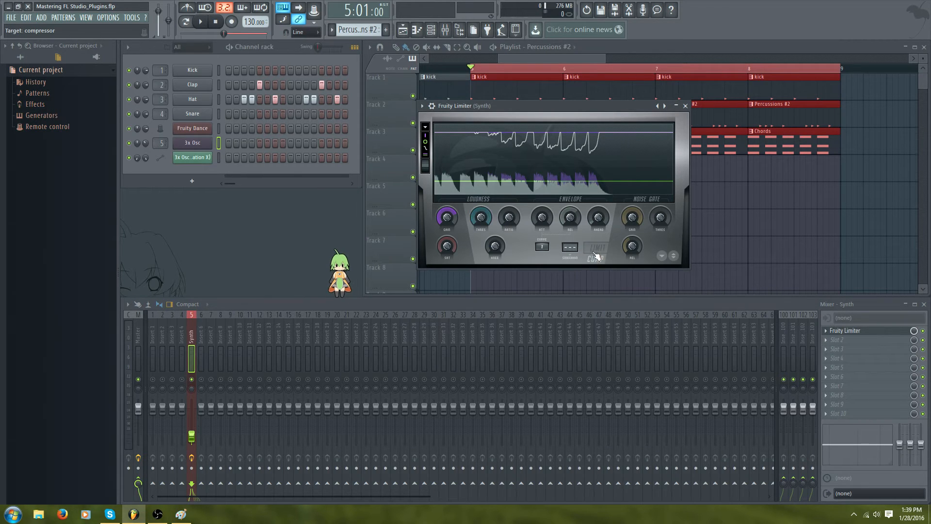
left_click(598, 248)
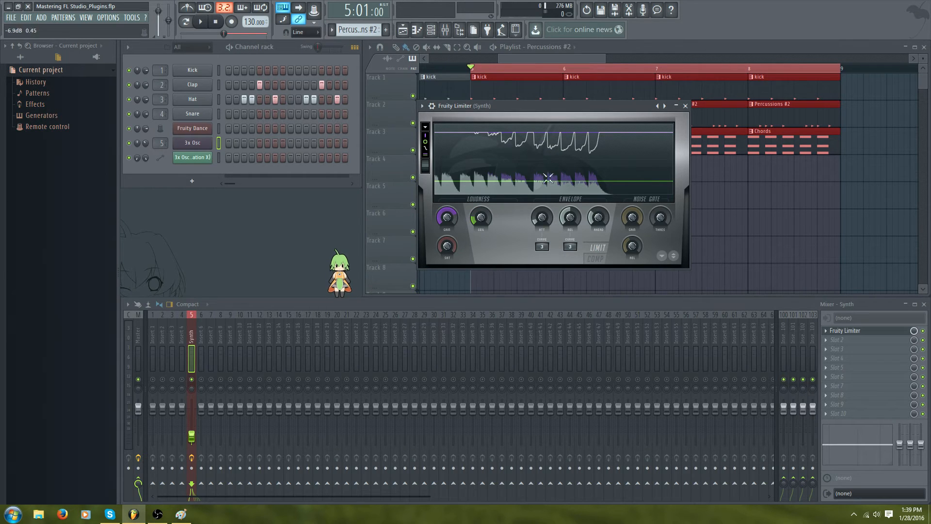
left_click(594, 258)
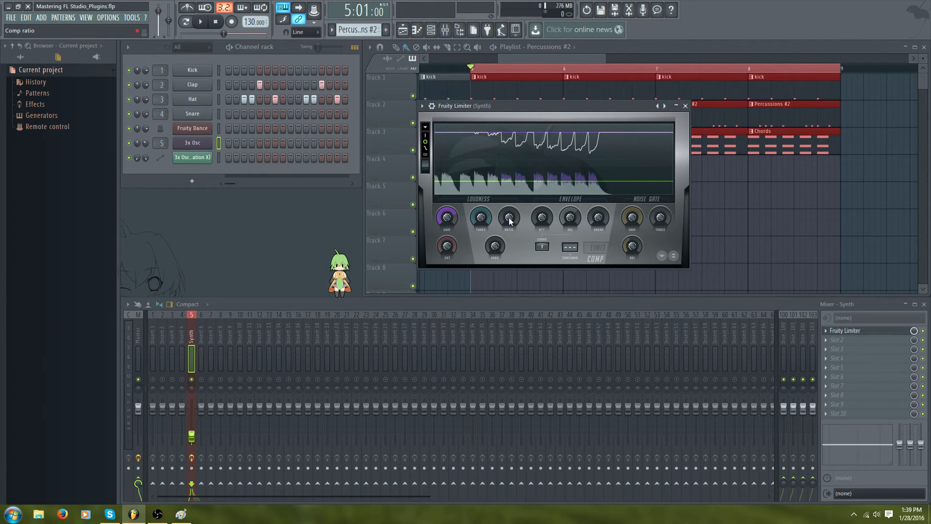
left_click(601, 249)
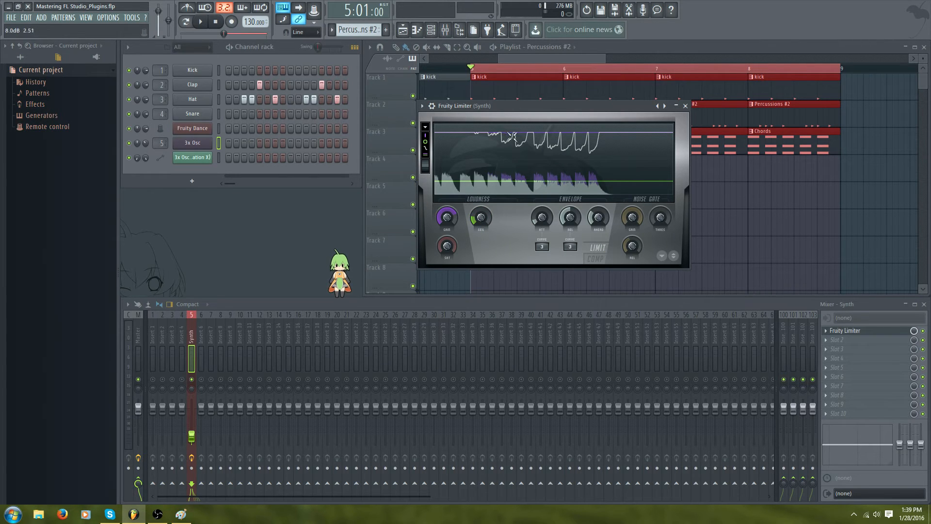
left_click(599, 259)
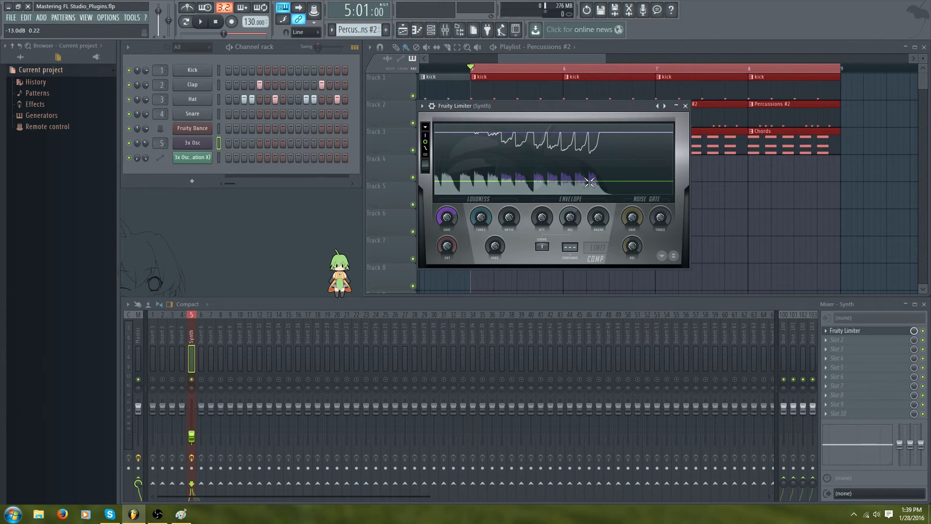
left_click(597, 249)
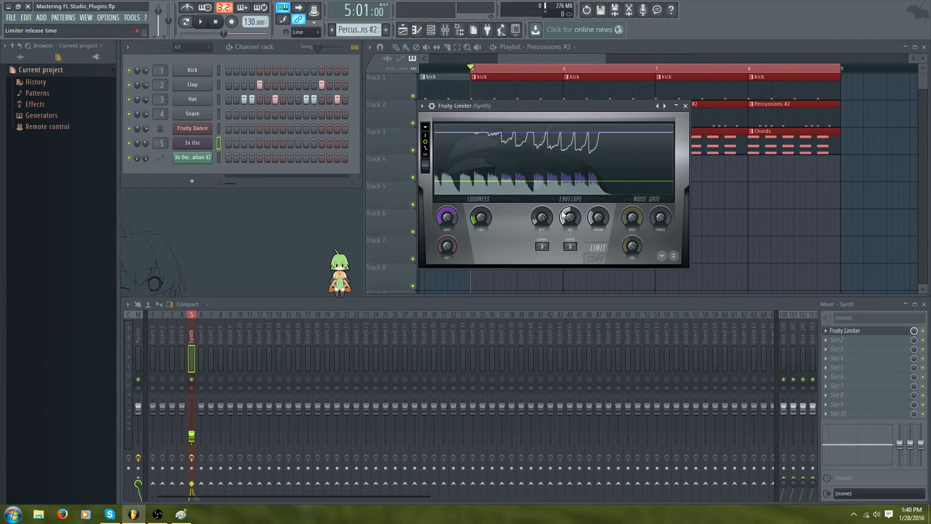
left_click(597, 260)
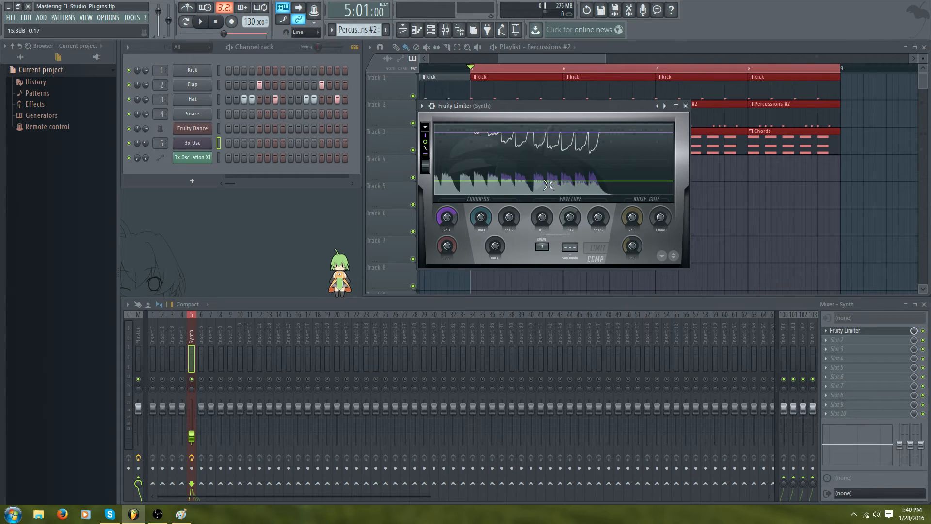
Lower the compressor threshold while the loop plays, then raise the limiter's ceiling to its maximum and return to compressor mode.
left_click_drag(555, 113, 528, 127)
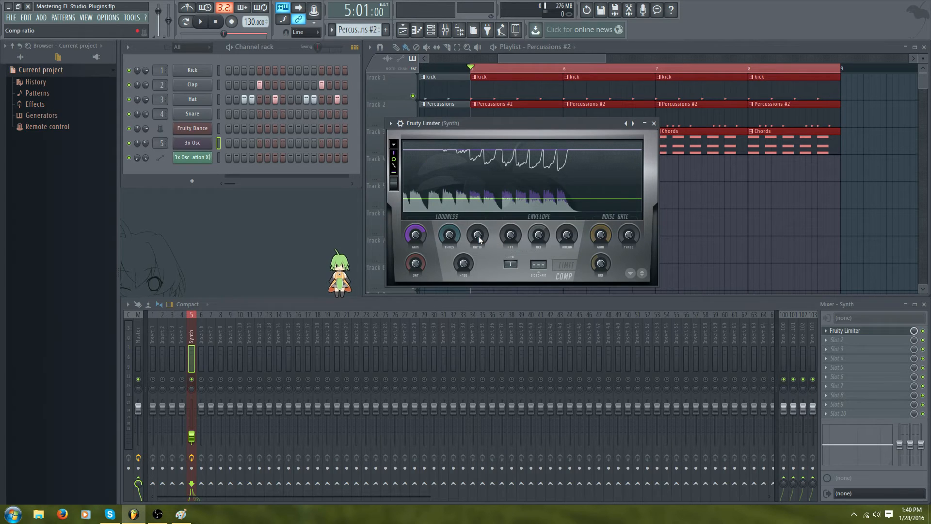
left_click_drag(448, 235, 449, 248)
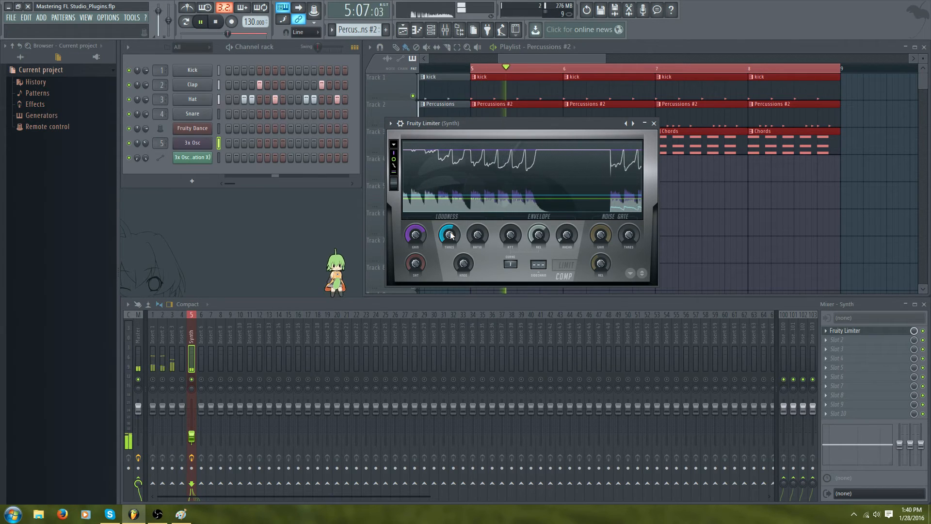
left_click(566, 265)
left_click_drag(449, 235, 449, 223)
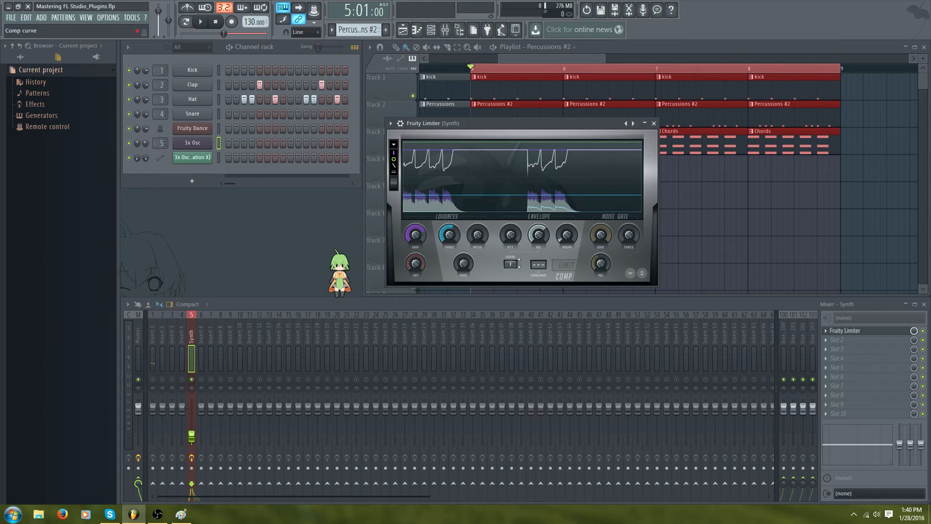
left_click(566, 265)
left_click(566, 265)
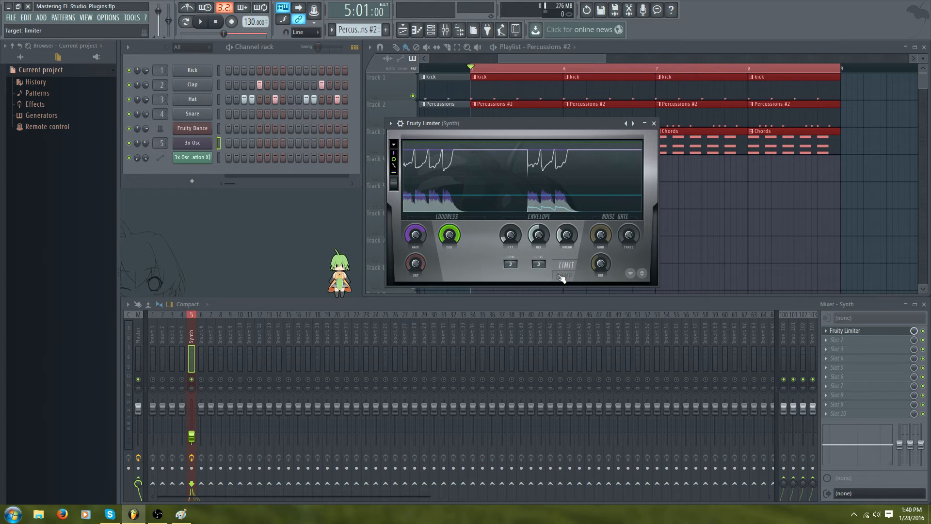
left_click(566, 265)
Raise the compressor's ratio and lower its threshold to -21 dB while the loop plays, and stop playback.
key("space")
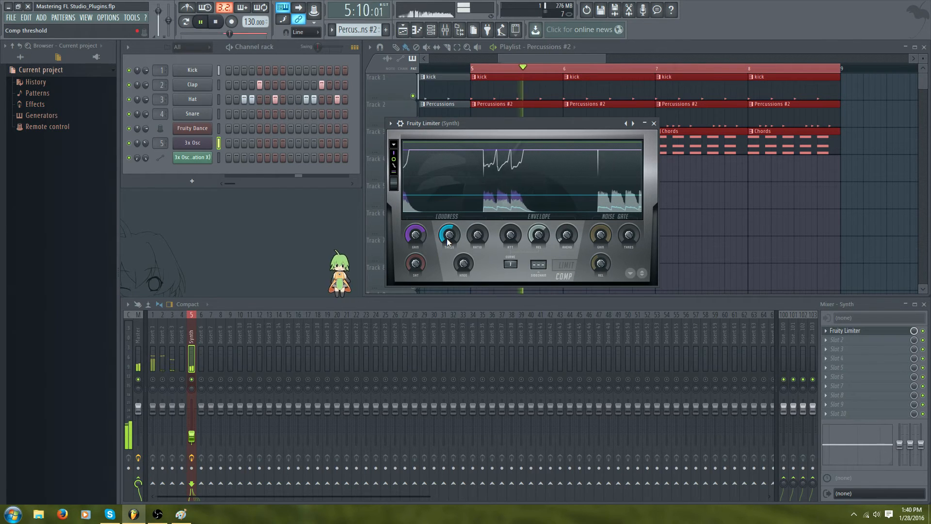
left_click_drag(478, 234, 449, 239)
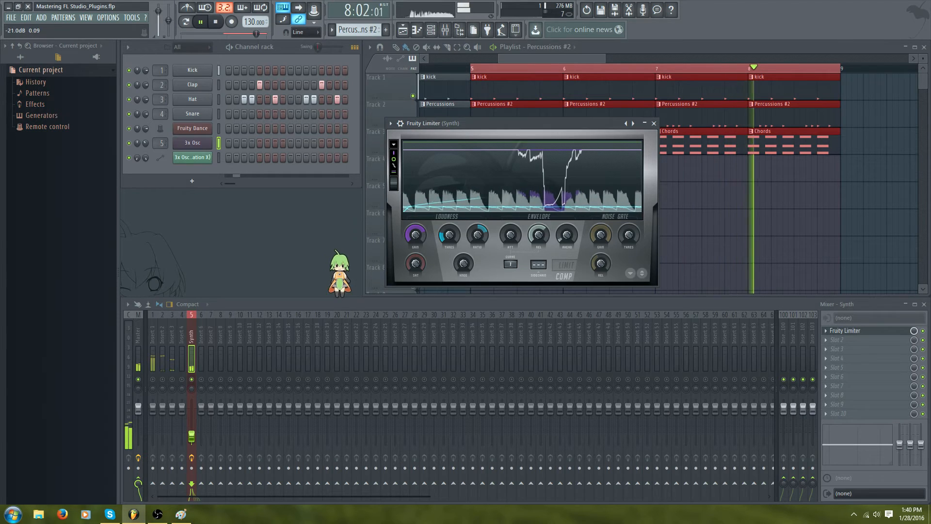
key("space")
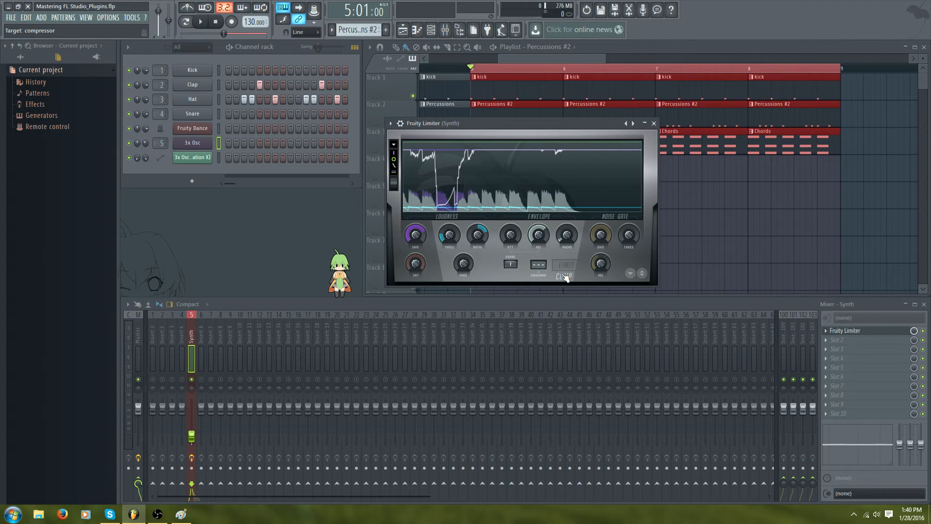
Move the Fruity Limiter down to slot 2 on the Synth track and view the effects available for slot 1.
left_click(829, 342)
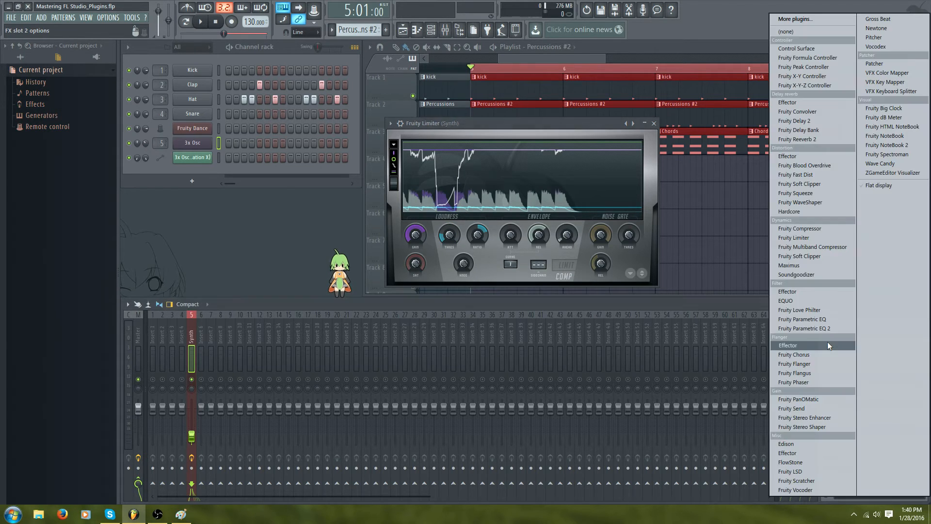
left_click(730, 301)
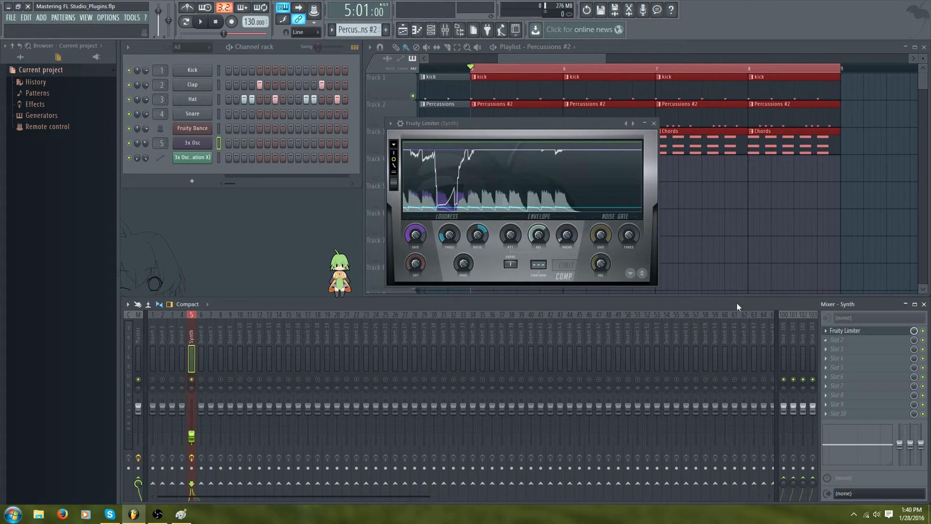
left_click(842, 331)
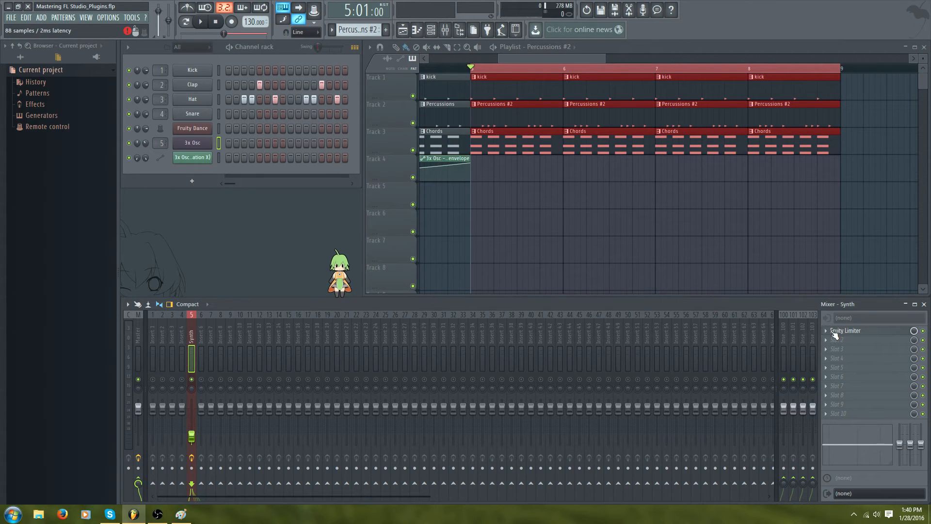
left_click(825, 330)
mouse_move(828, 334)
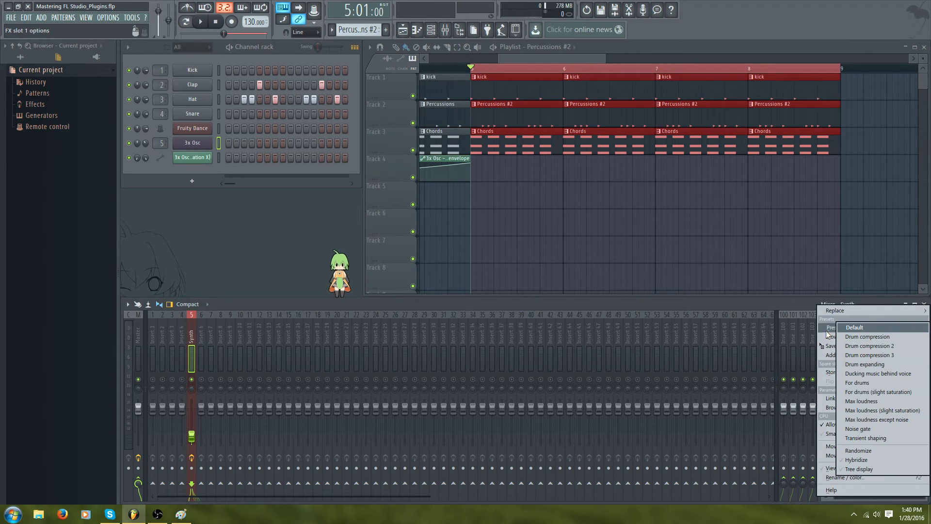
left_click(837, 455)
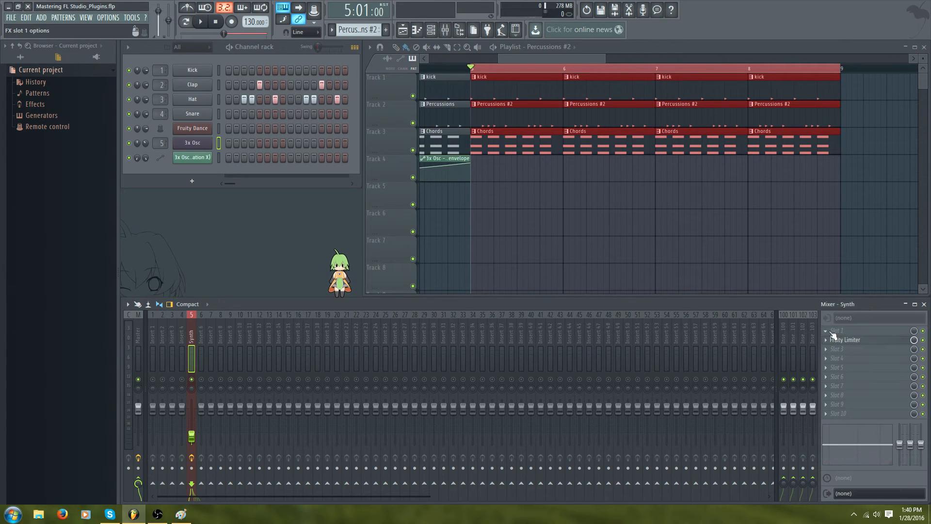
left_click(834, 331)
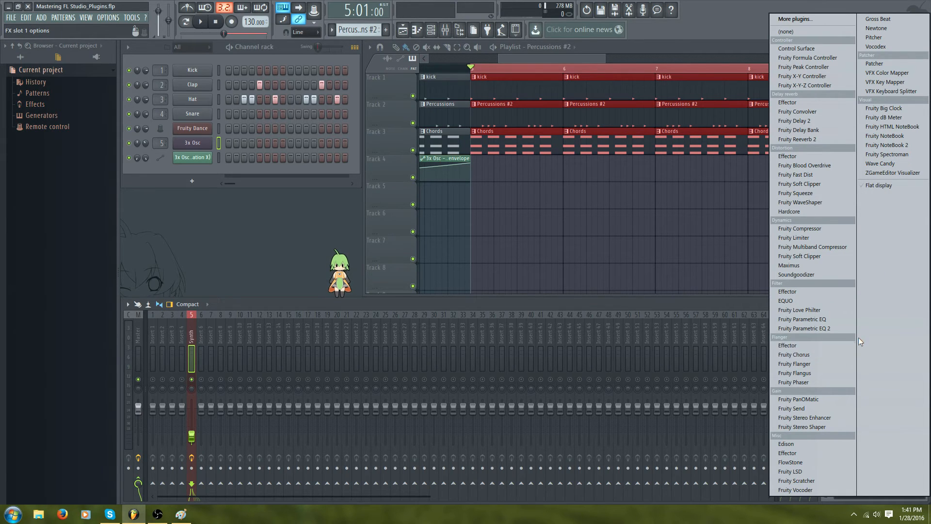
left_click(680, 303)
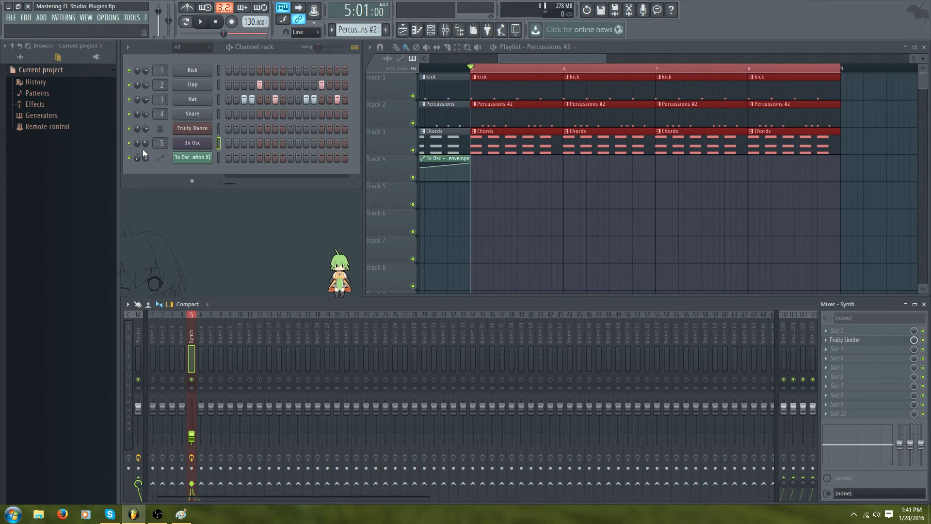
left_click_drag(145, 144, 145, 124)
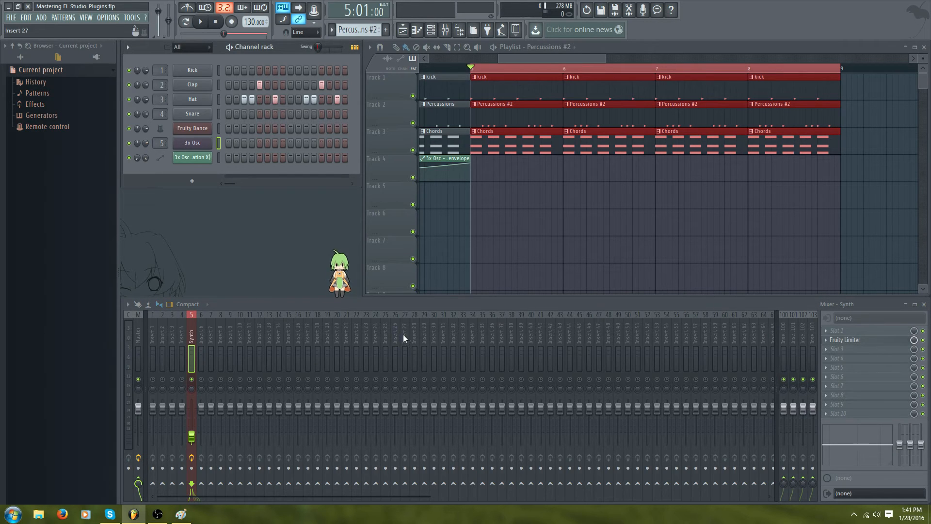
Remove the Fruity Limiter from slot 2 of the Synth track and load a fresh Fruity Limiter in slot 1.
left_click(846, 340)
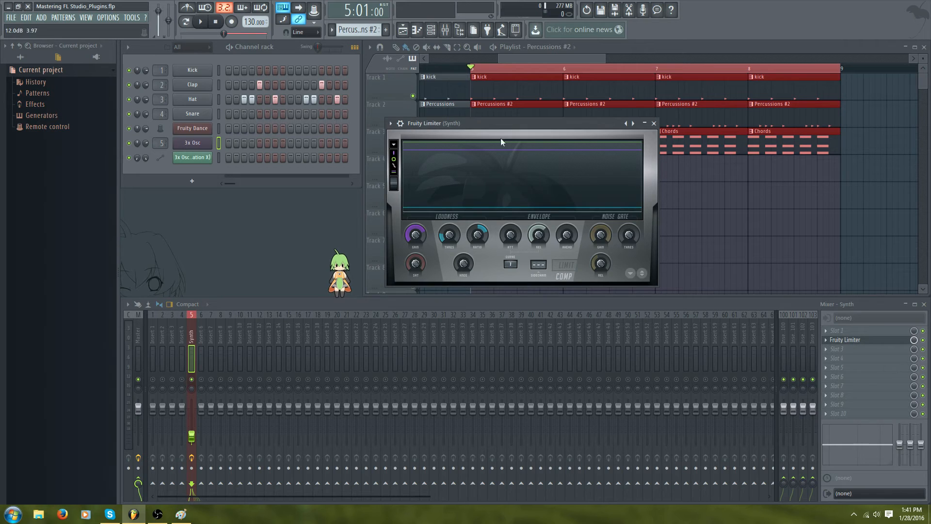
left_click(654, 123)
right_click(857, 343)
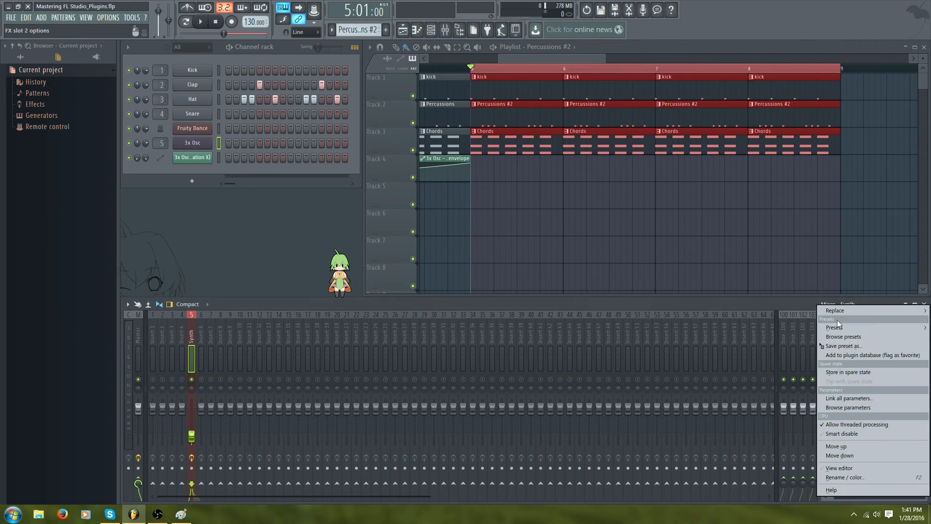
mouse_move(839, 307)
left_click(807, 32)
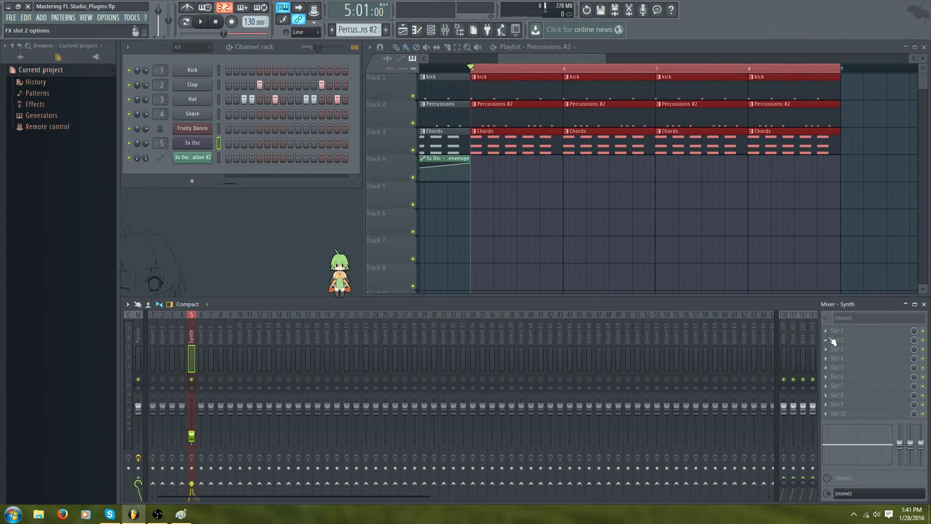
left_click(832, 332)
left_click(790, 237)
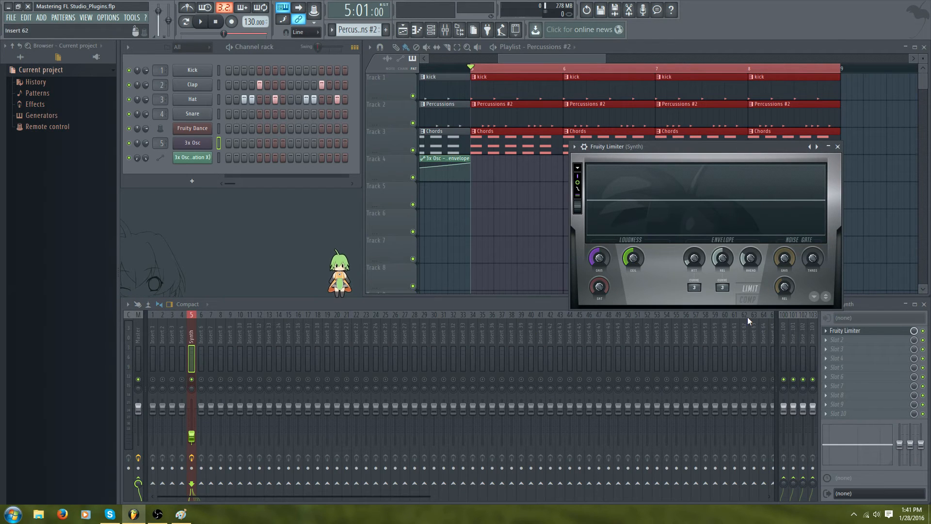
Switch the new Fruity Limiter to compressor mode, raise its ratio and set its threshold to -13.9 dB during playback.
left_click(741, 296)
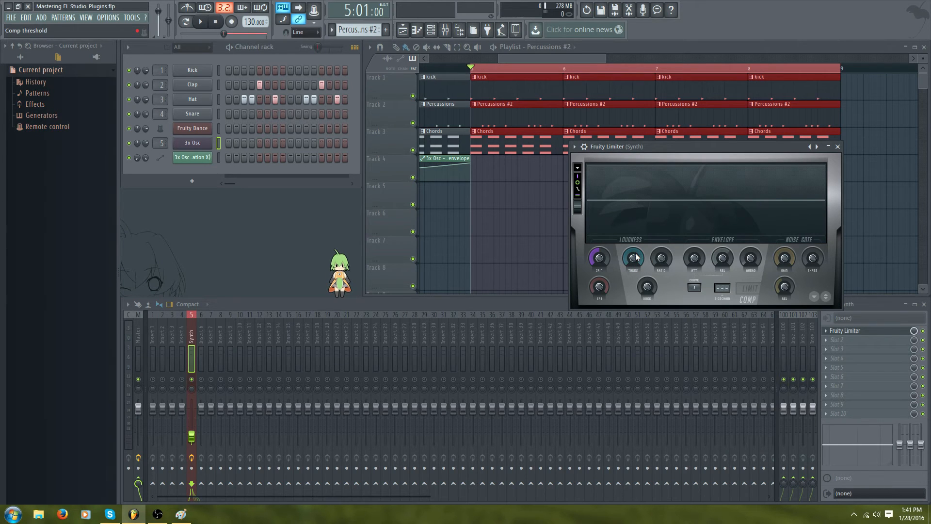
key("space")
left_click_drag(633, 259, 660, 250)
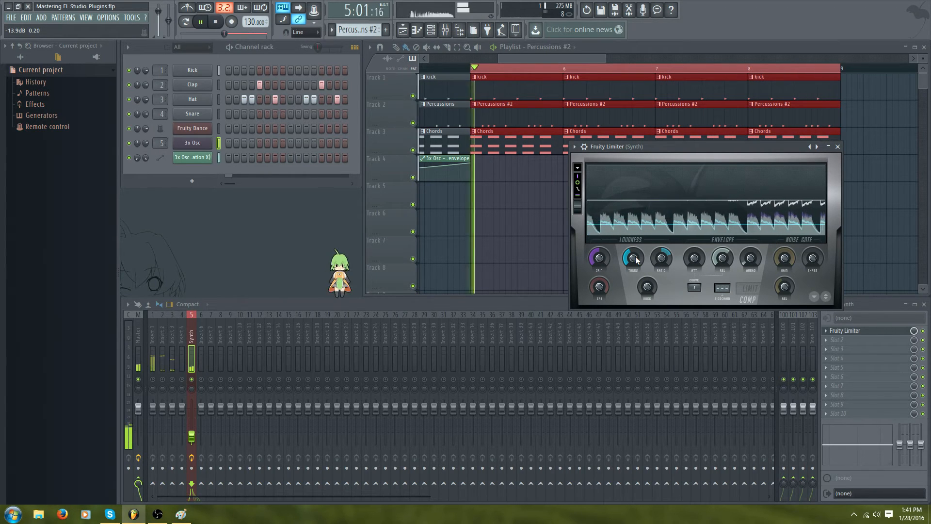
key("space")
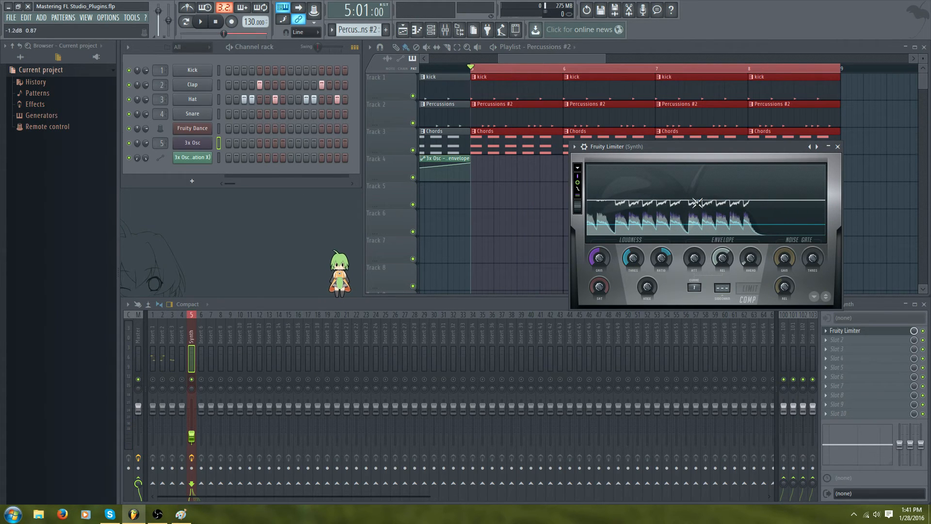
Raise the compressor's attack time and play the loop briefly to hear its effect on the synth.
left_click(695, 259)
left_click_drag(695, 259, 697, 271)
key("space")
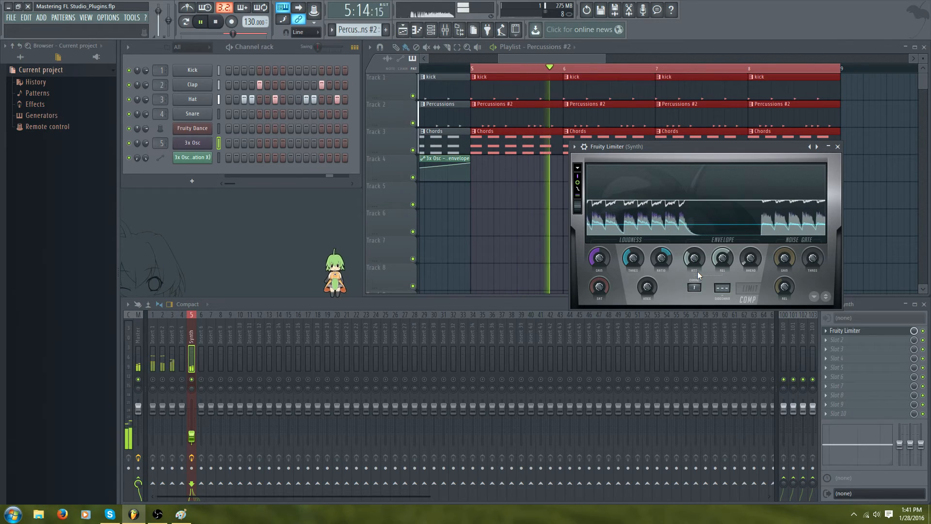
key("space")
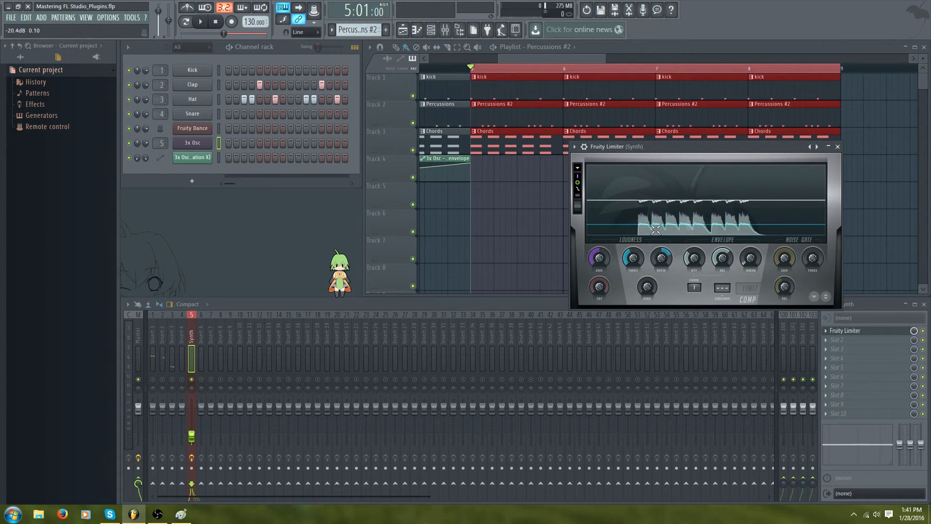
Raise the compressor's attack further, lower its threshold to -18.5 dB during playback, and replay the loop.
left_click_drag(692, 262, 692, 260)
key("space")
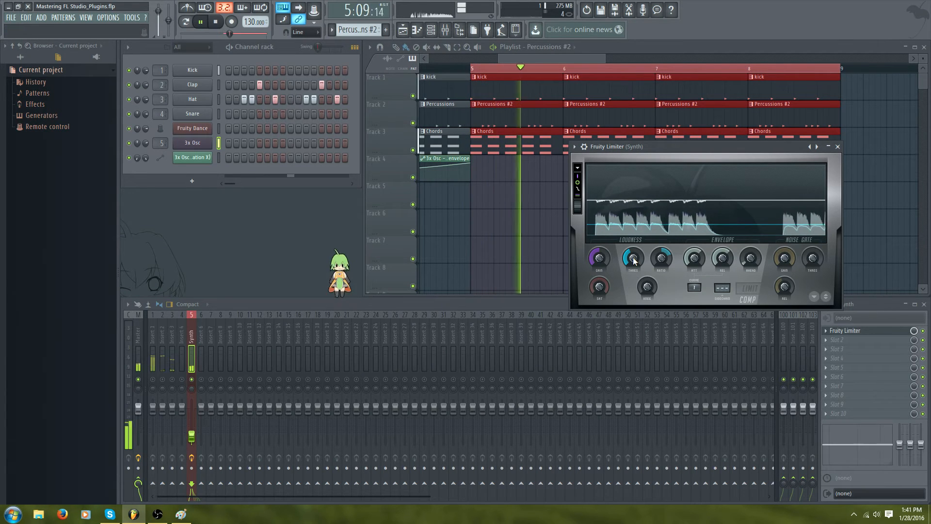
left_click_drag(633, 259, 634, 272)
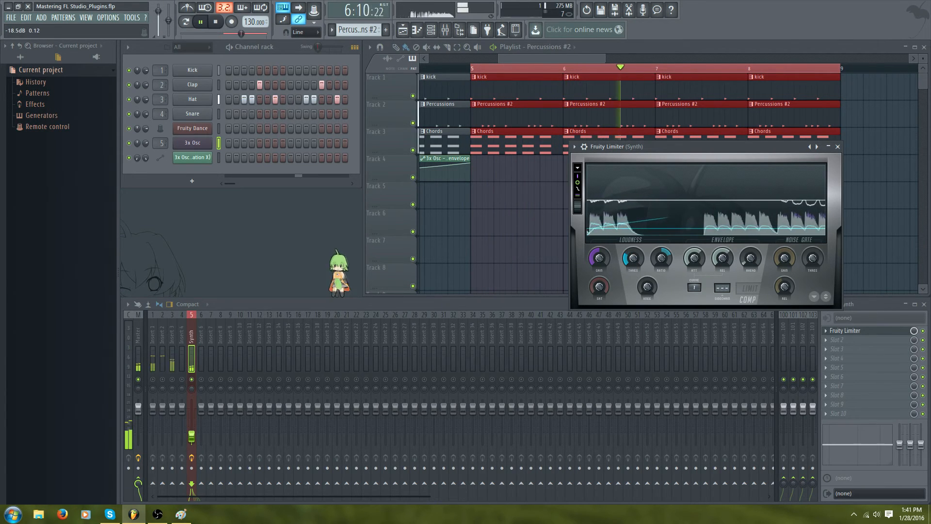
key("space")
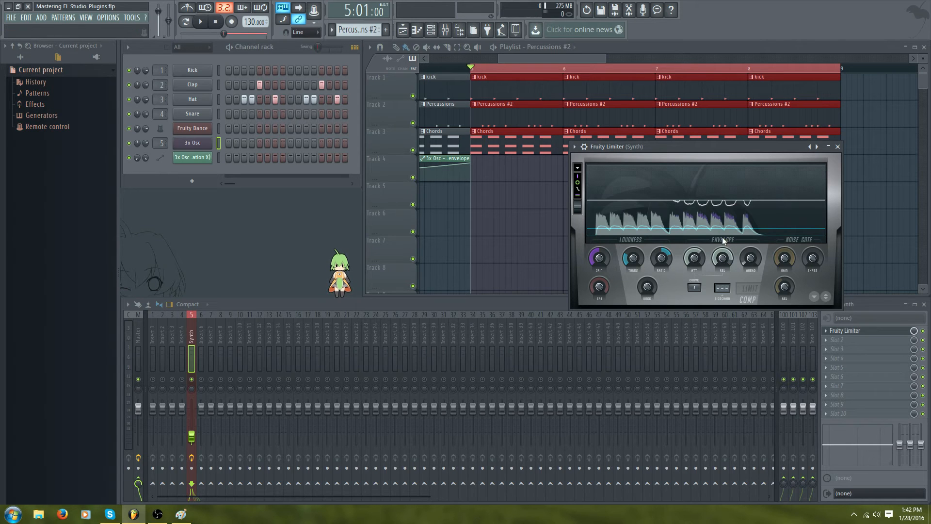
key("space")
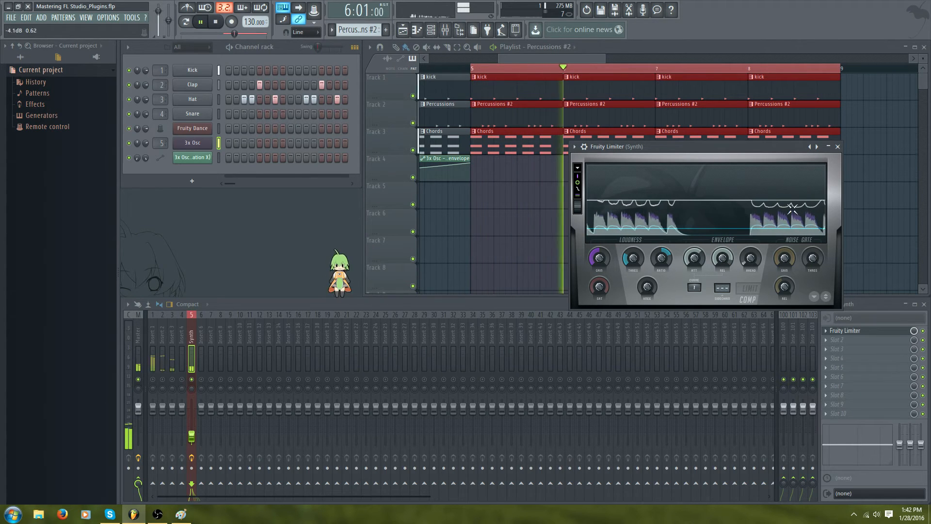
Replay the loop through the Synth track's Fruity Limiter and fine-tune the compressor's release time.
key("space")
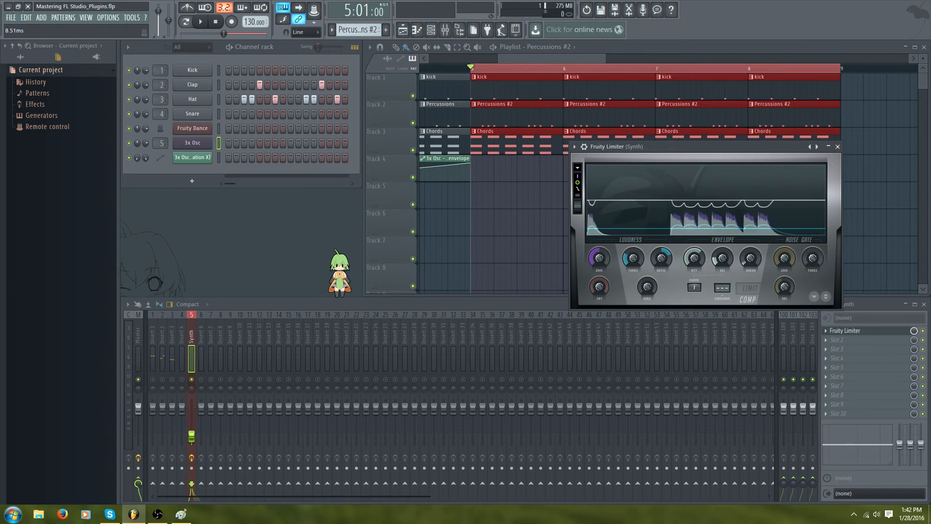
key("space")
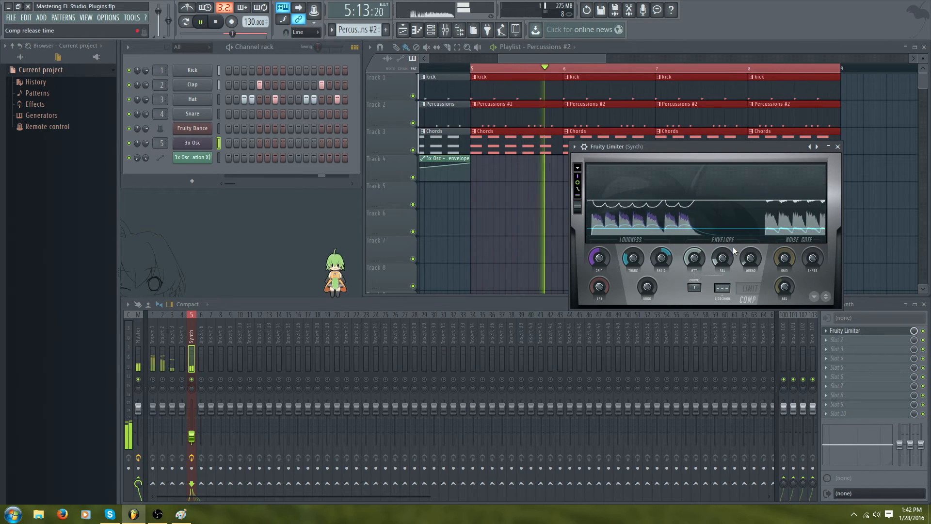
key("space")
left_click_drag(722, 256, 719, 258)
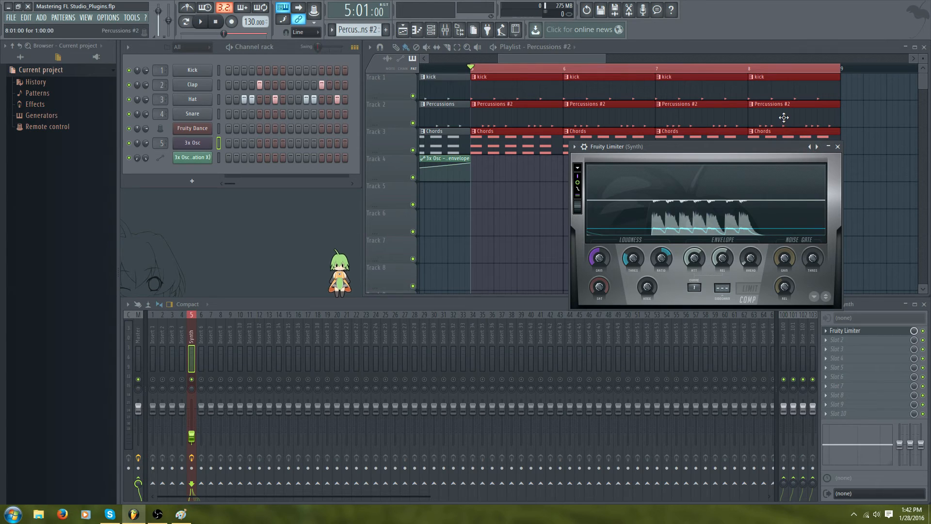
Remove the Fruity Limiter from slot 1 of the Synth mixer track.
left_click_drag(654, 151, 470, 148)
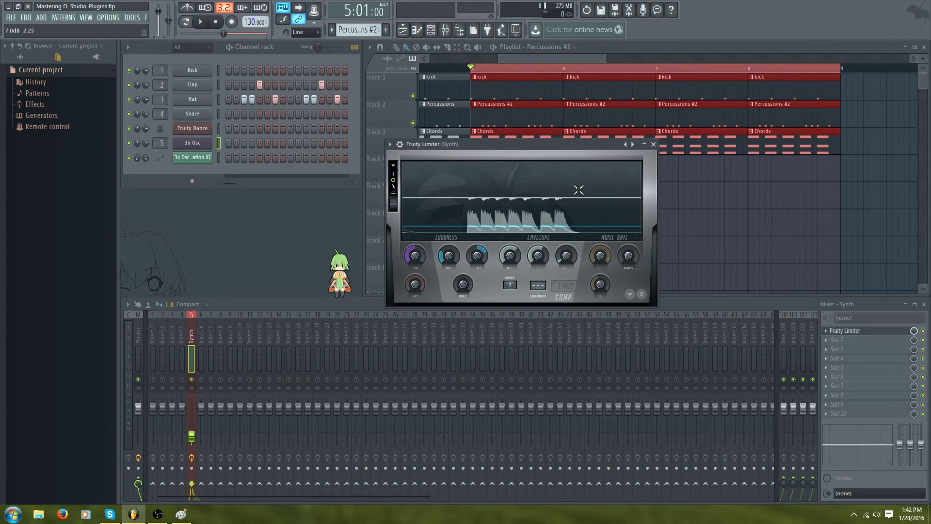
right_click(856, 329)
mouse_move(854, 307)
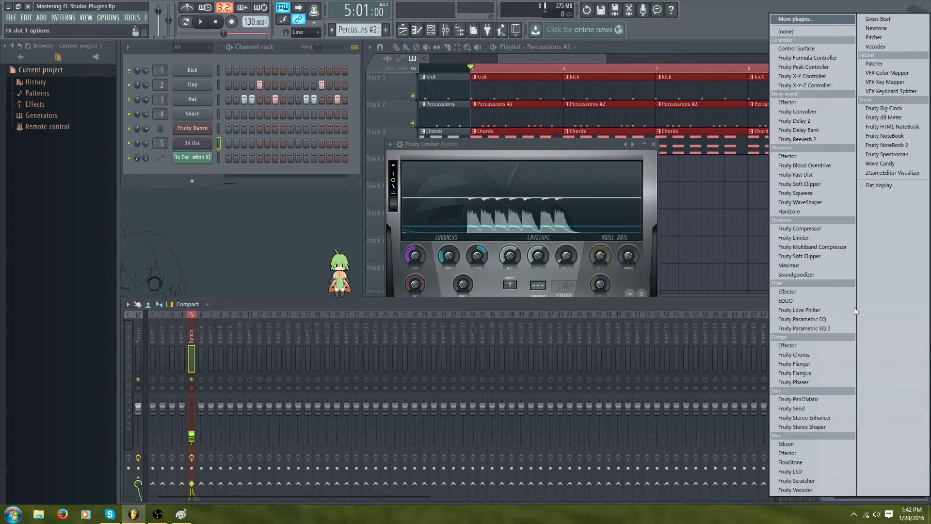
left_click(806, 30)
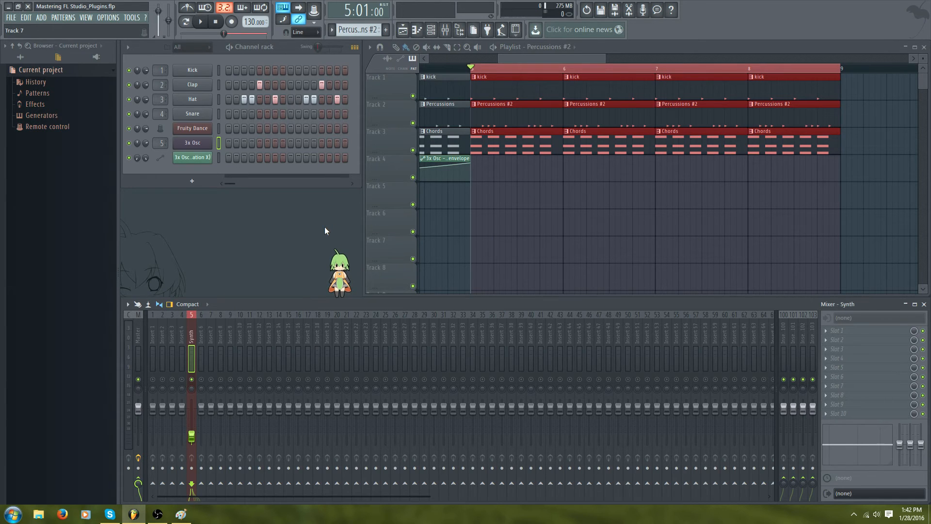
Audition the loop without effects, then raise the Synth track's mixer fader and lower the 3x Osc channel's volume.
key("space")
key("space")
left_click_drag(191, 436, 191, 413)
left_click_drag(146, 142, 146, 161)
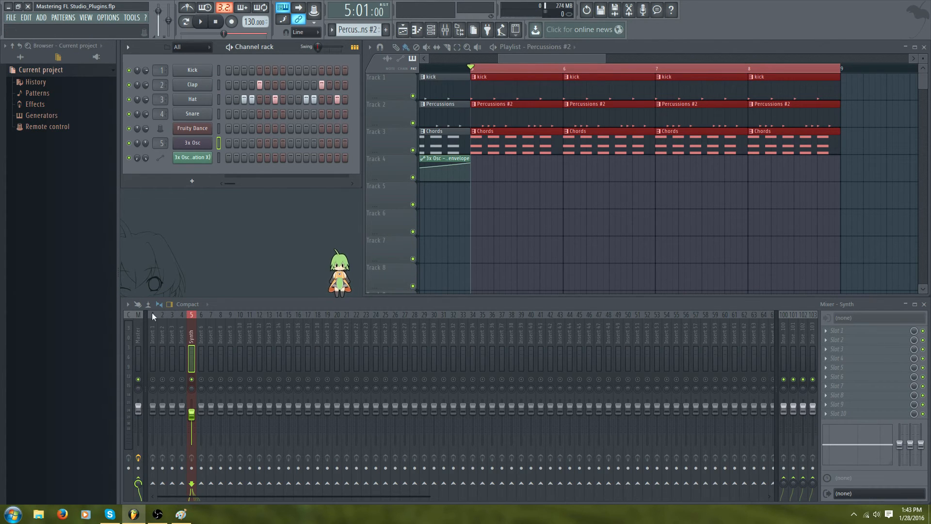
Load Fruity Compressor into slot 1 of the Insert 1 mixer track and keep its main controls in view.
left_click(156, 337)
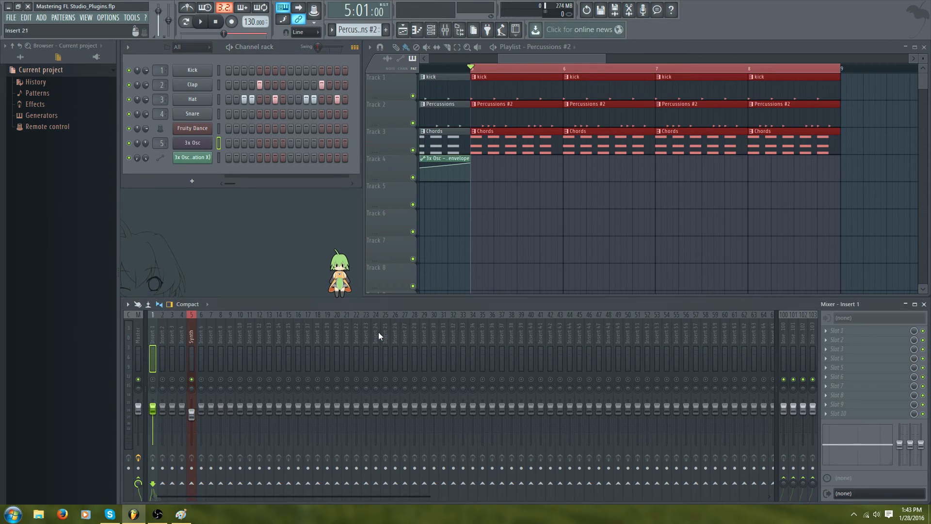
left_click(833, 331)
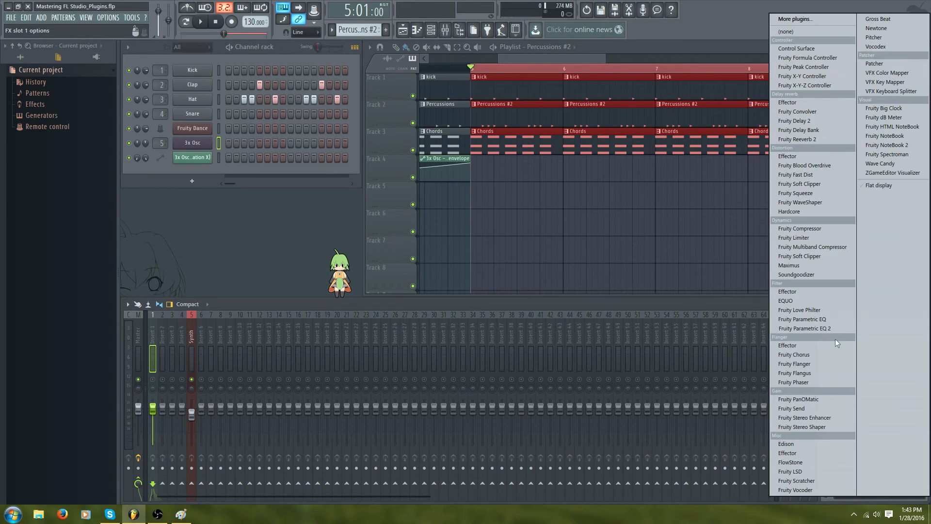
left_click(831, 229)
left_click_drag(324, 97, 473, 136)
left_click(390, 166)
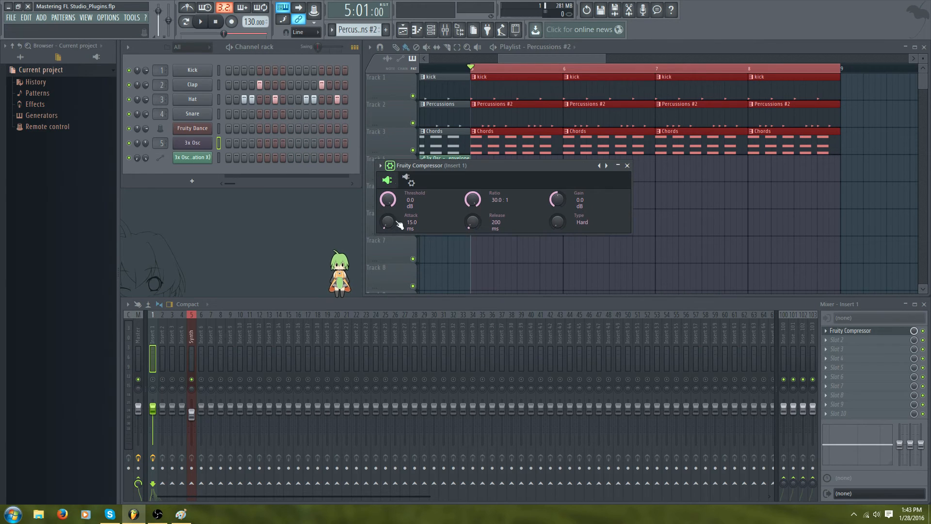
left_click(391, 165)
Set the compressor's threshold to -47.7 dB, release to 492 ms and attack to 117.1 ms, and play the loop.
left_click_drag(389, 186, 388, 214)
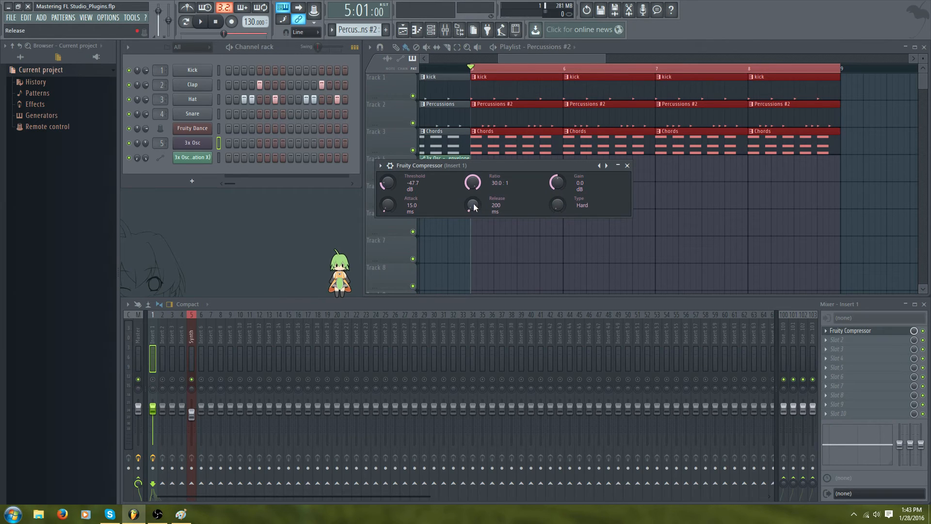
left_click_drag(473, 202, 473, 190)
left_click_drag(386, 209, 386, 198)
key("space")
key("space")
key("space")
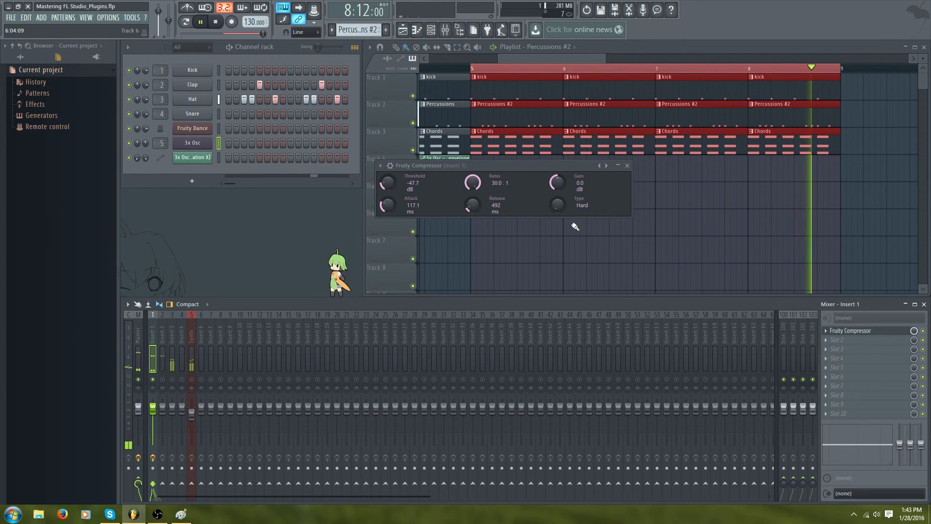
Set the compressor's threshold to -13.4 dB and, while auditioning the loop, try a gain of 10.6 dB before settling on 5.6 dB.
mouse_move(387, 184)
left_mouse_down()
mouse_move(387, 163)
mouse_move(405, 187)
left_mouse_up()
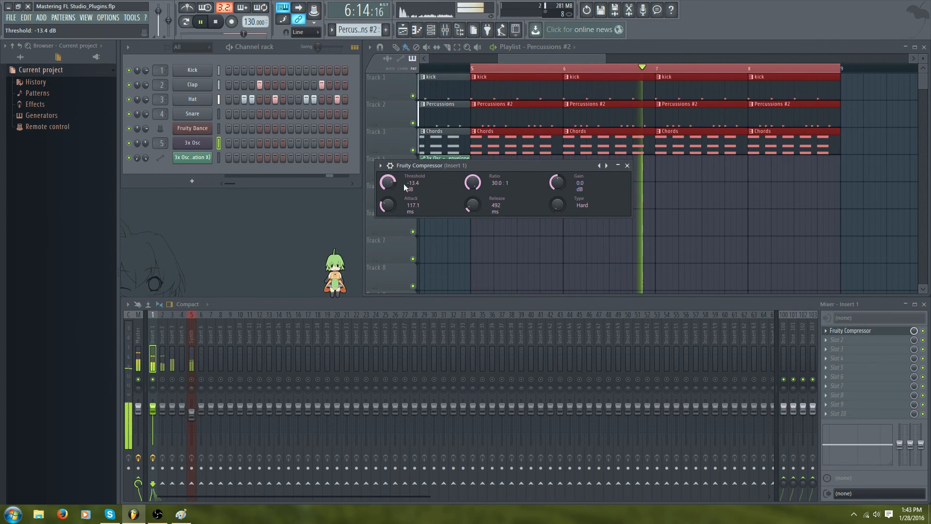
key("space")
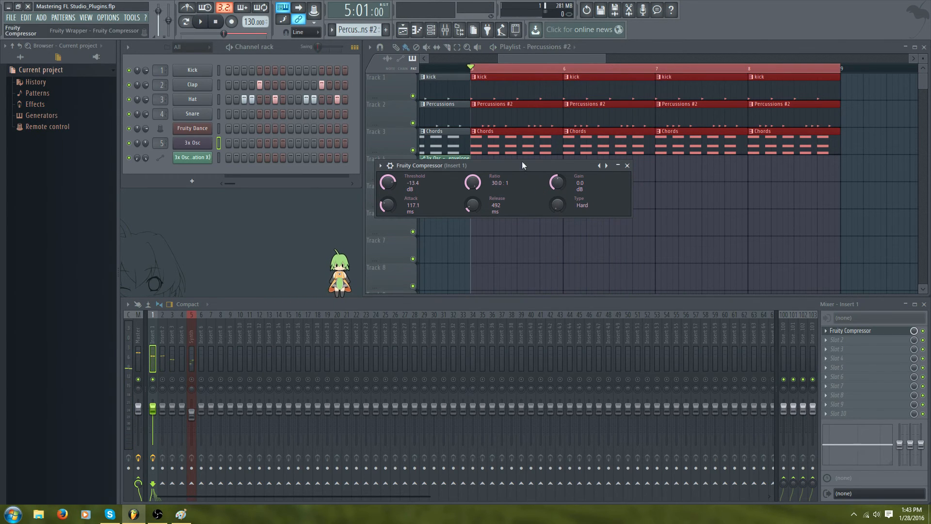
mouse_move(558, 185)
left_mouse_down()
mouse_move(558, 170)
mouse_move(559, 193)
left_mouse_up()
key("space")
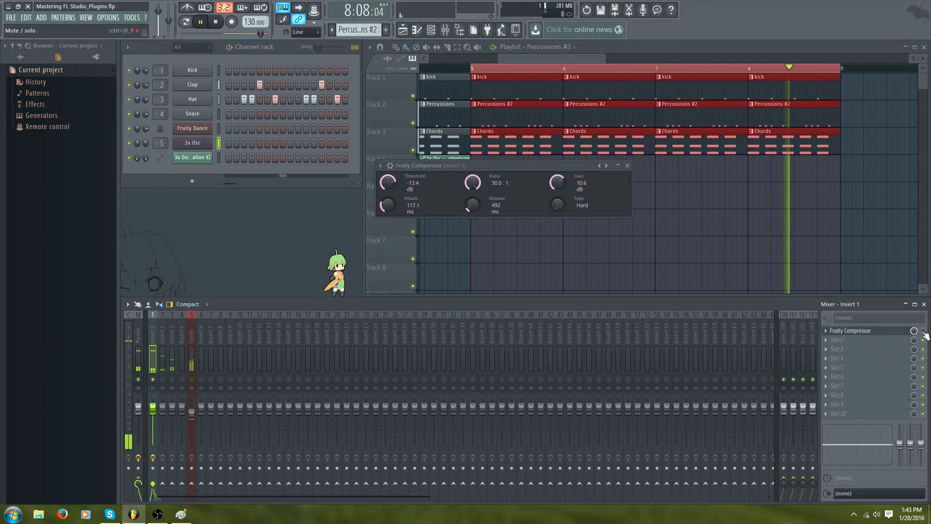
left_click_drag(559, 182, 558, 199)
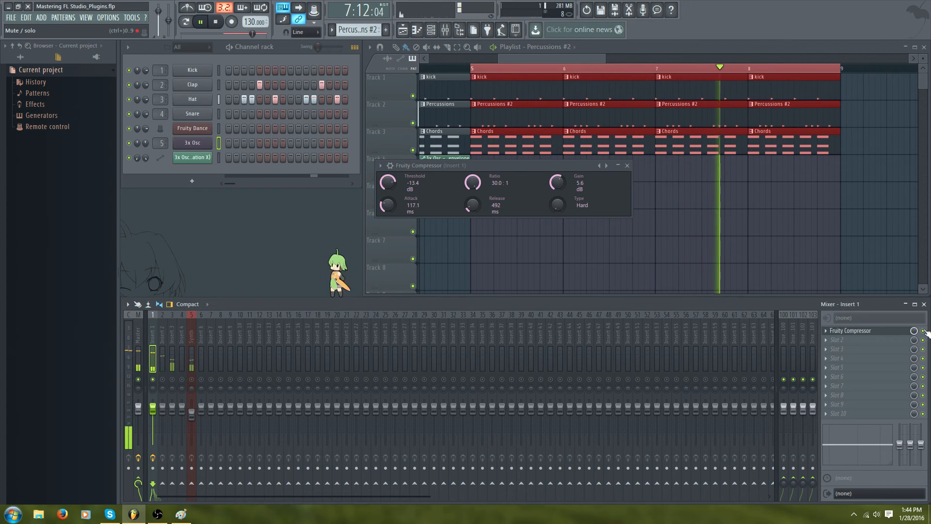
key("space")
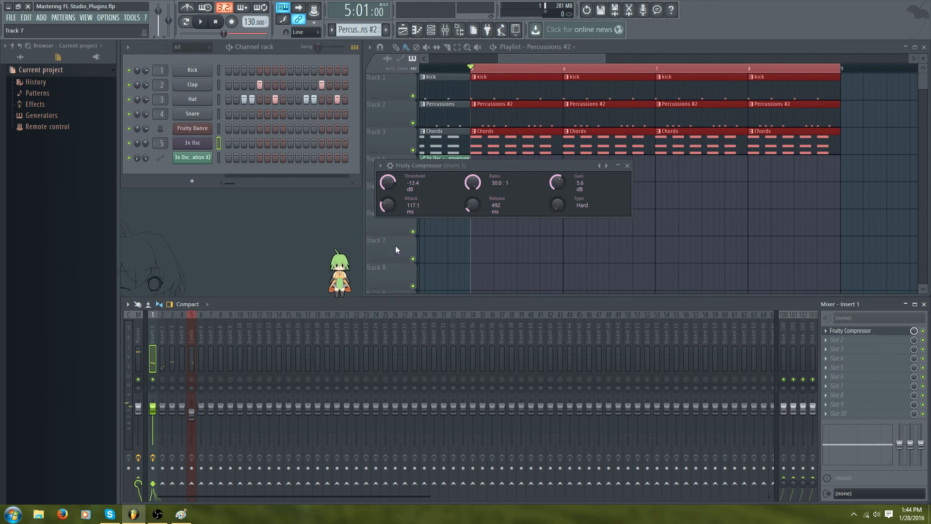
Replace the Fruity Compressor on Insert 1 with Fruity Limiter and switch it to compressor mode.
left_click_drag(483, 167, 527, 177)
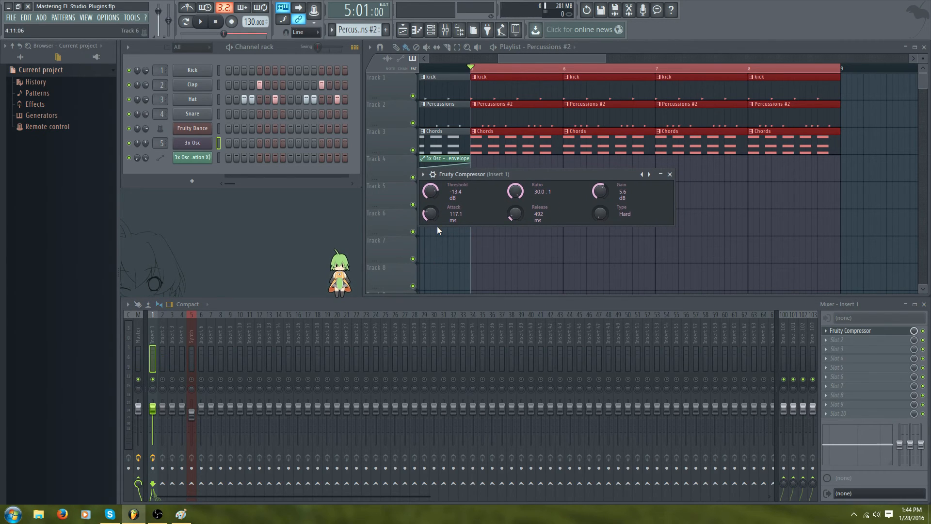
left_click(831, 331)
mouse_move(862, 324)
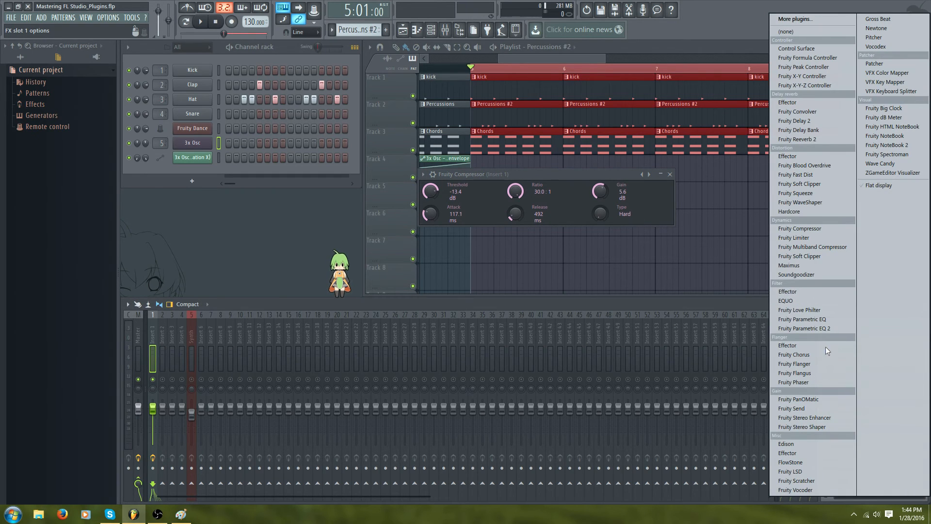
left_click(815, 241)
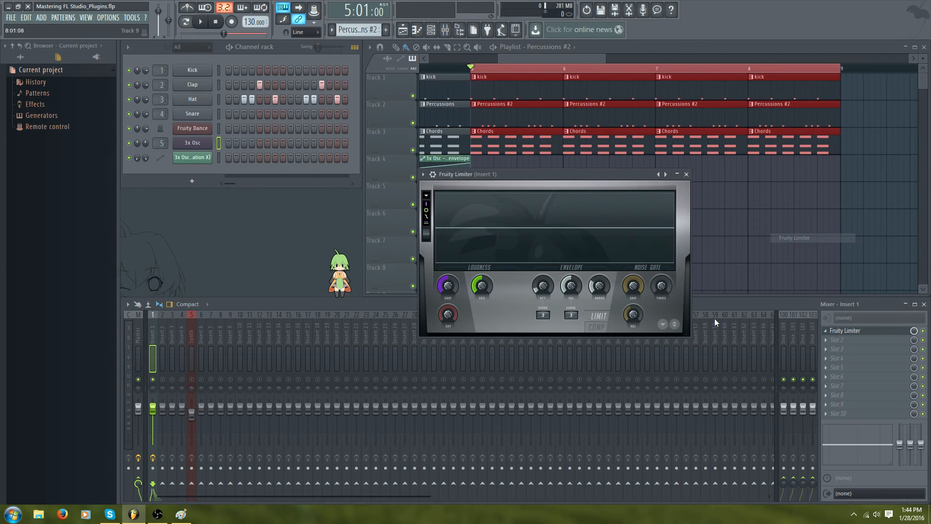
left_click(602, 331)
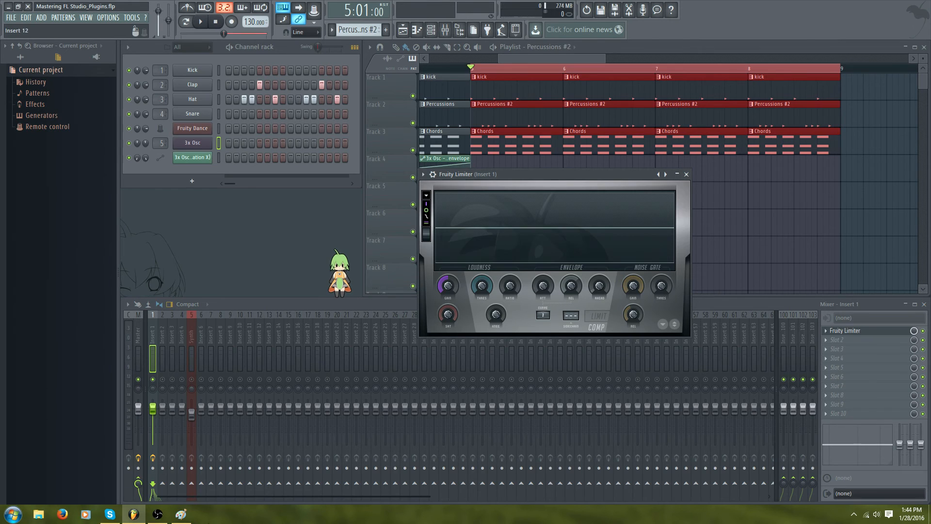
Switch to Paint and sketch a tall narrow peak, a descending curve that levels off, and smaller trailing waves beneath it.
left_click(180, 513)
left_click_drag(329, 87, 546, 58)
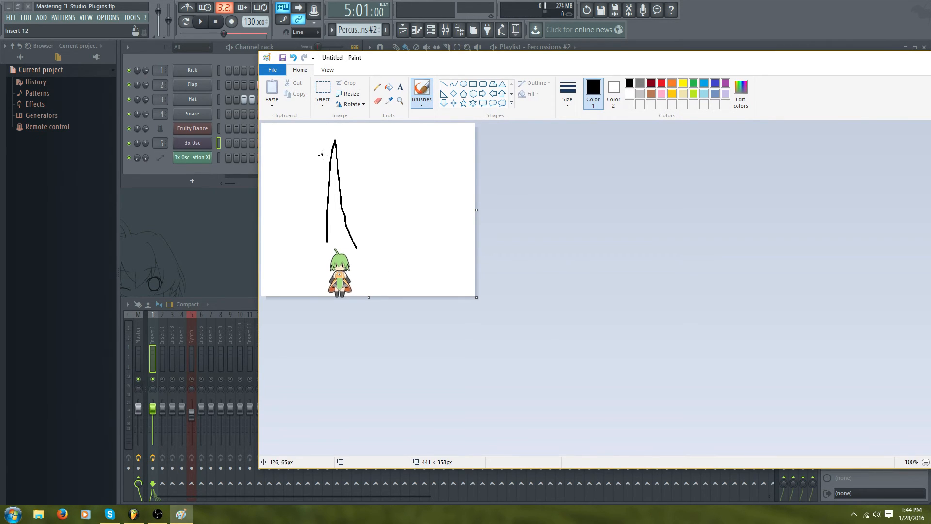
mouse_move(322, 152)
left_mouse_down()
mouse_move(337, 208)
mouse_move(370, 216)
left_mouse_up()
key("ctrl+z")
left_click_drag(375, 218, 384, 224)
left_click_drag(365, 236, 478, 275)
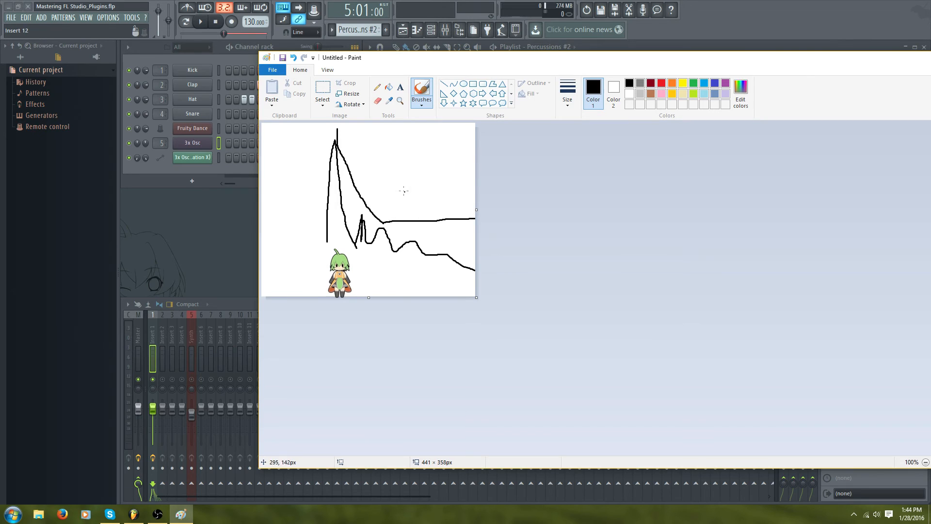
Try steep extra curves across the sketched waves, then undo the strokes until only the tall peak remains.
left_click_drag(411, 201, 463, 342)
left_click_drag(379, 165, 382, 314)
key("ctrl+z")
left_click_drag(354, 160, 355, 336)
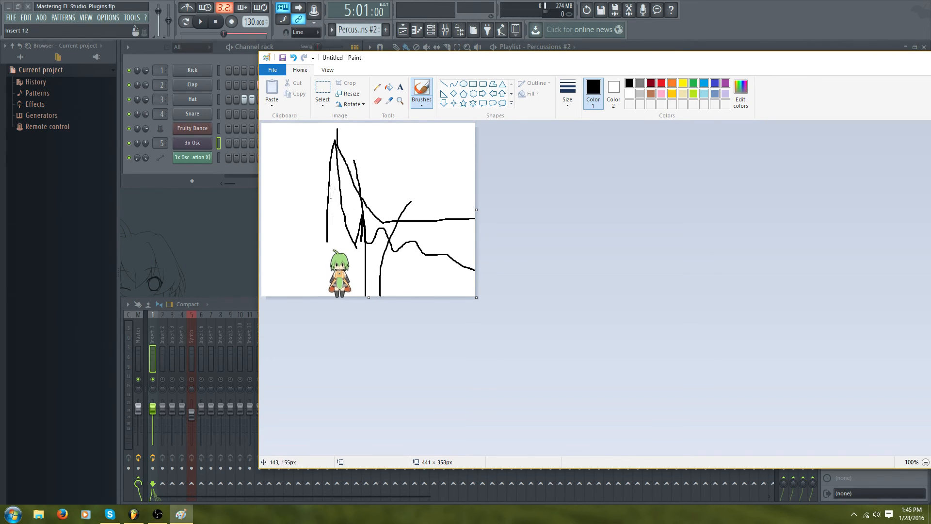
key("ctrl+z")
key("ctrl+z")
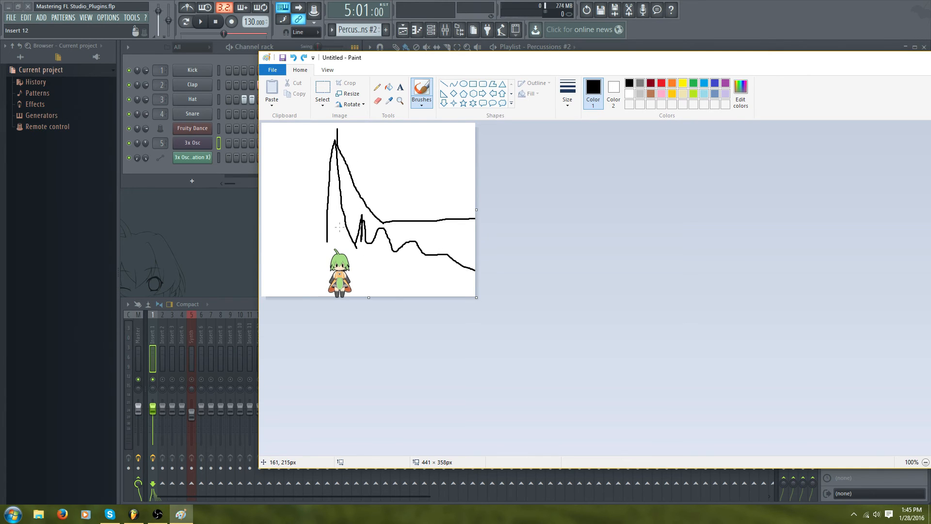
key("ctrl+z")
key("ctrl+z")
key("ctrl+z")
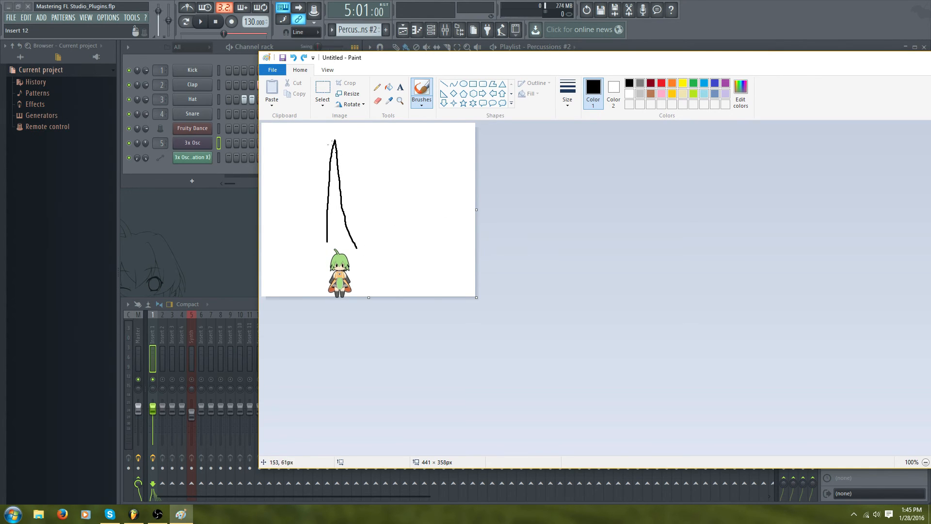
Sketch a descending curve cutting through the tall peak with small waves below it, then undo both strokes.
left_click_drag(522, 60, 364, 73)
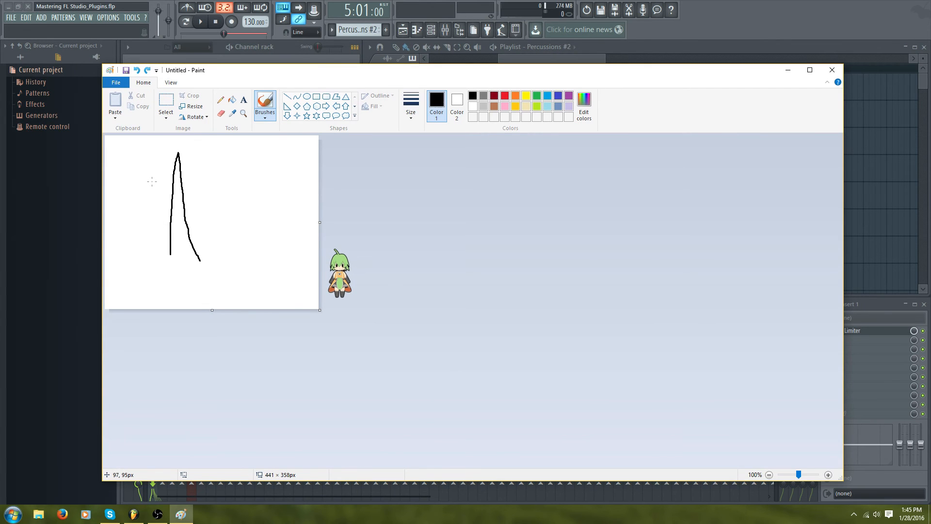
mouse_move(148, 167)
left_mouse_down()
mouse_move(163, 202)
mouse_move(198, 223)
mouse_move(299, 231)
left_mouse_up()
mouse_move(201, 256)
left_mouse_down()
mouse_move(219, 245)
mouse_move(320, 255)
left_mouse_up()
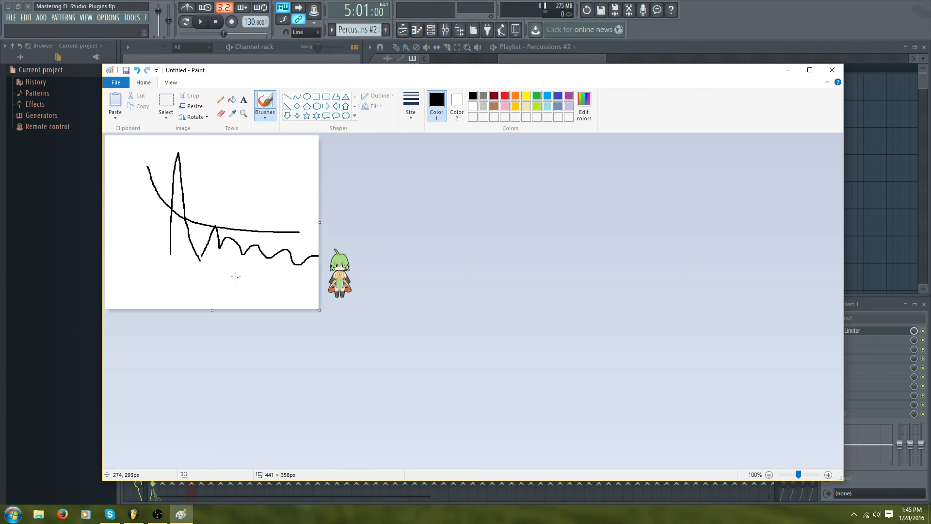
key("ctrl+z")
key("ctrl+z")
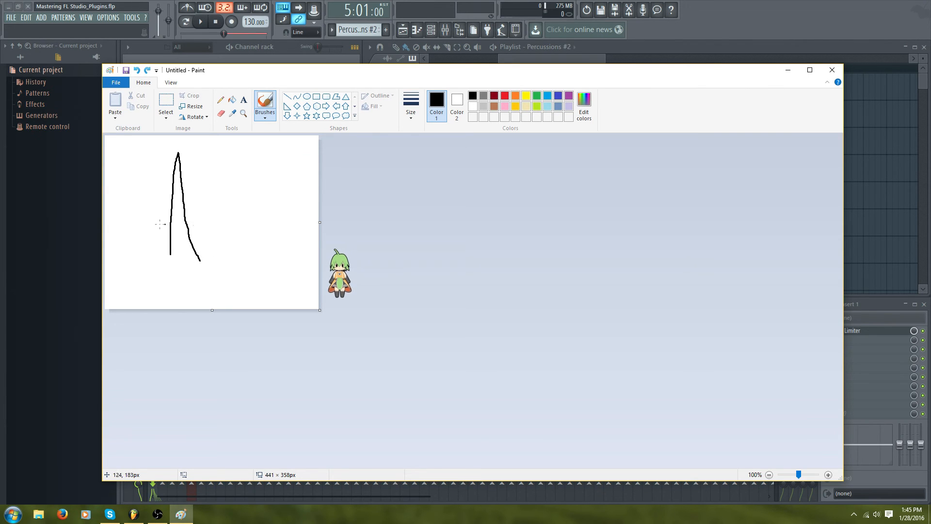
Sketch a curve descending beside the peak with waves crossing it, erase the parts above the curve, and undo these edits.
mouse_move(189, 151)
left_mouse_down()
mouse_move(221, 224)
mouse_move(284, 235)
left_mouse_up()
mouse_move(199, 263)
left_mouse_down()
mouse_move(259, 233)
mouse_move(294, 266)
left_mouse_up()
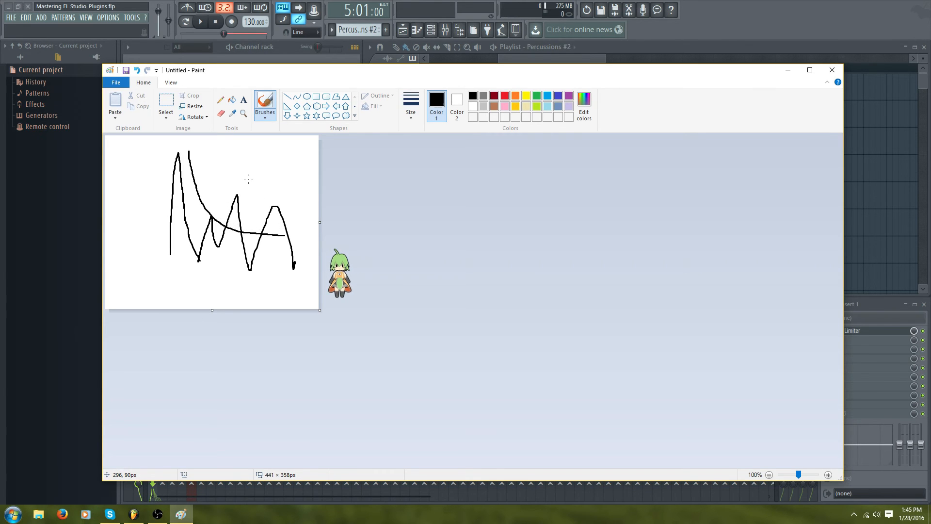
left_click(221, 113)
left_click_drag(238, 195, 224, 215)
mouse_move(285, 211)
left_mouse_down()
mouse_move(272, 228)
mouse_move(246, 222)
left_mouse_up()
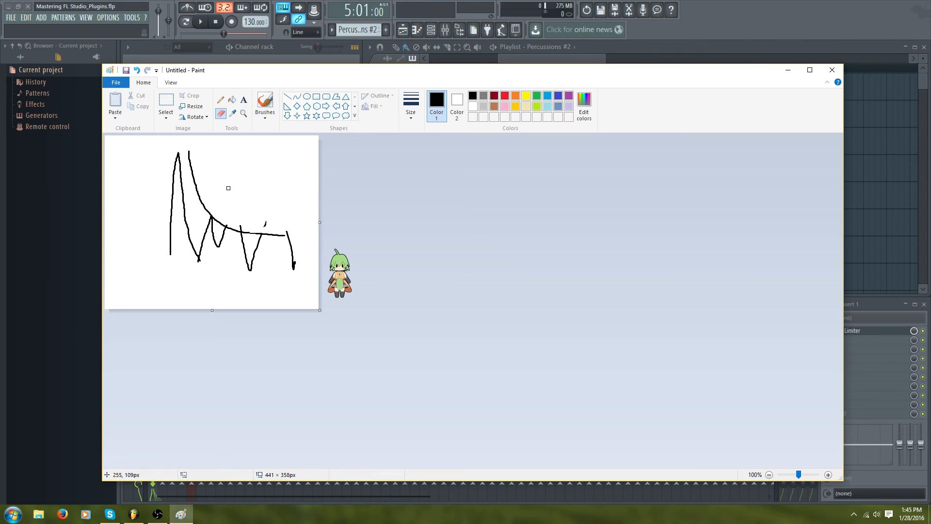
key("ctrl+z")
key("ctrl+z")
key("ctrl+z")
key("ctrl+z")
key("ctrl+z")
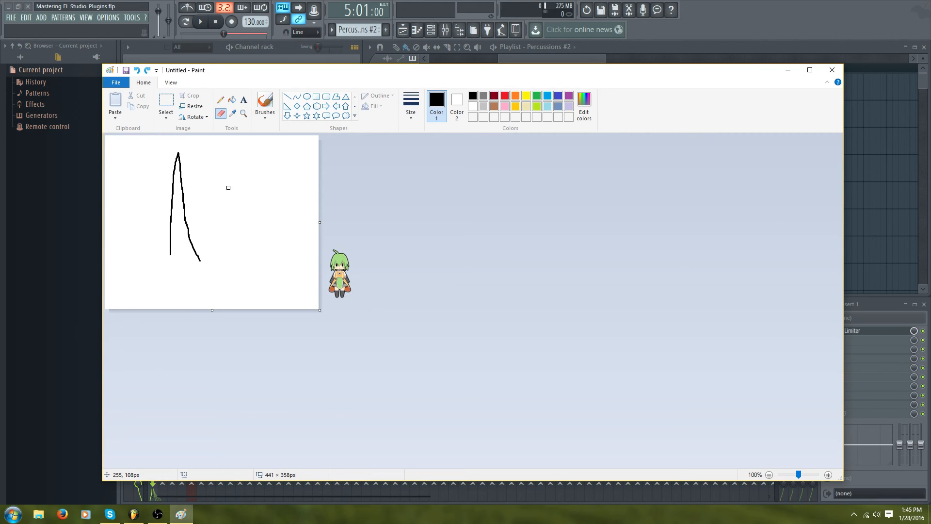
Undo the remaining peak and close Paint without saving the drawing.
key("ctrl+z")
left_click(829, 71)
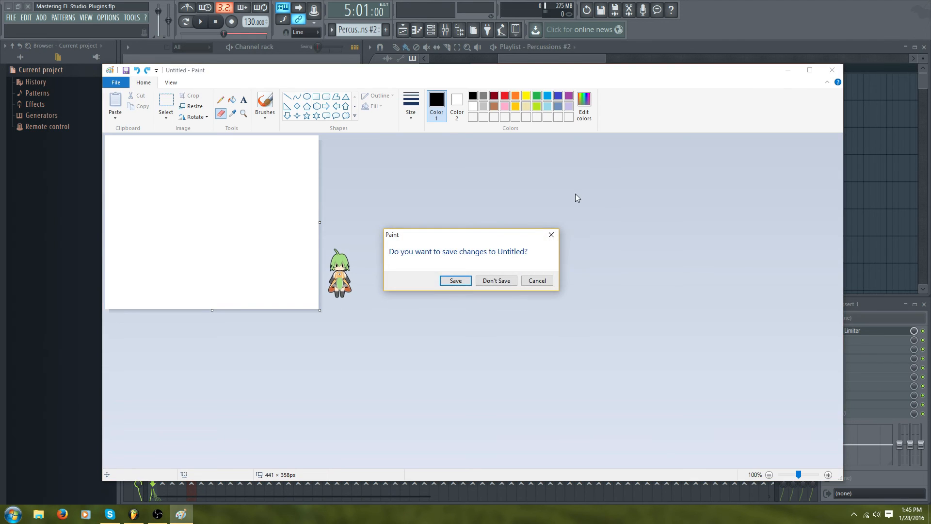
left_click(496, 282)
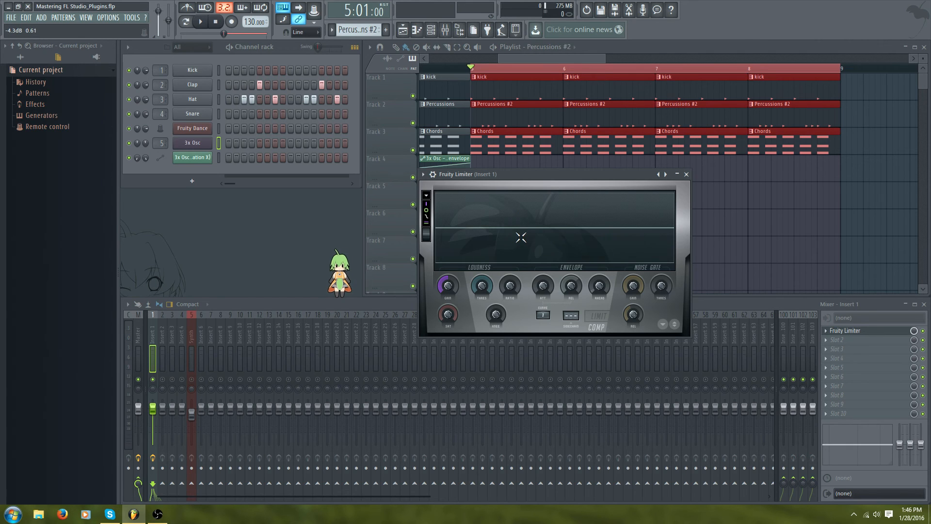
left_click_drag(599, 176, 650, 166)
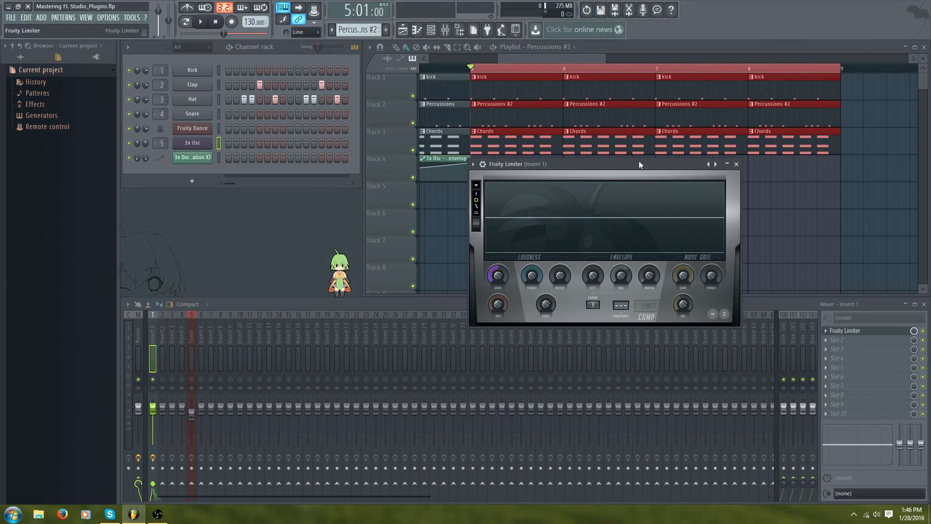
Replace Fruity Limiter with Fruity Multiband Compressor in the first effect slot of Insert 1.
left_click_drag(639, 162, 557, 134)
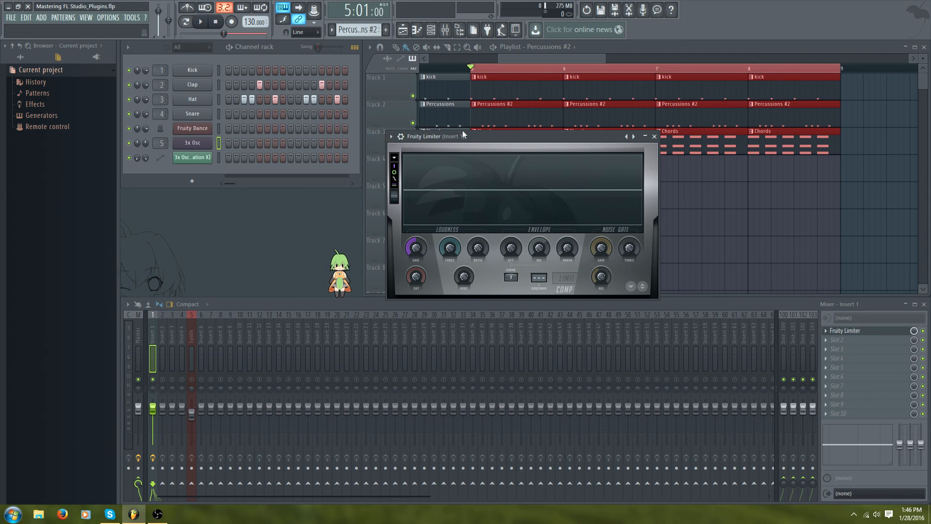
left_click_drag(495, 138, 522, 138)
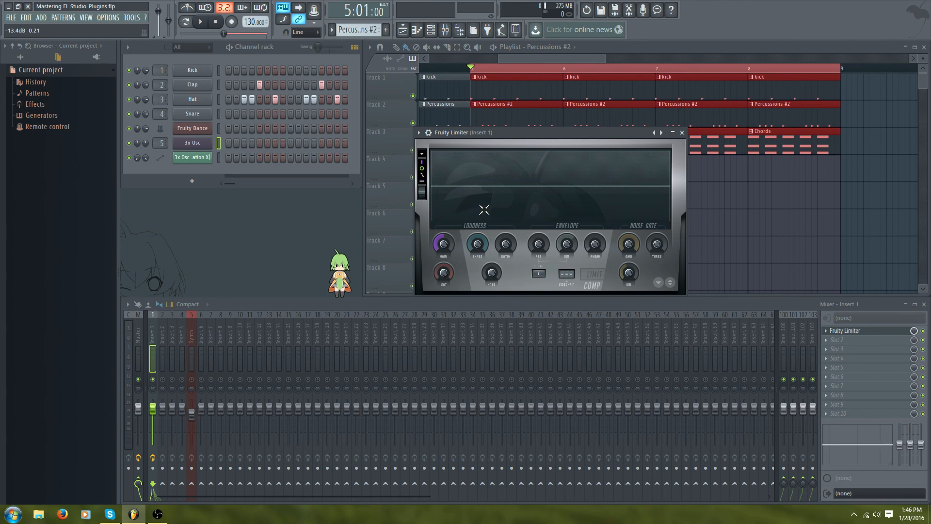
left_click(827, 331)
mouse_move(826, 312)
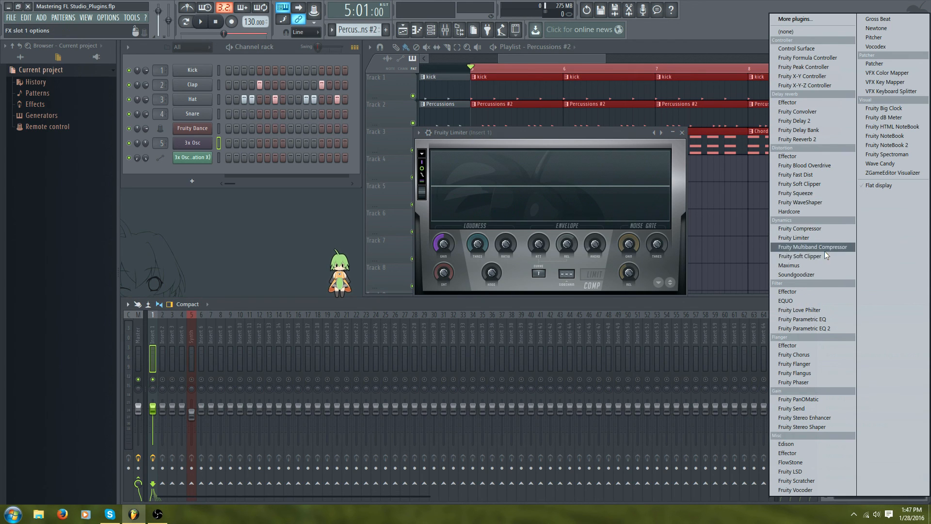
left_click(809, 246)
left_click_drag(584, 135, 546, 134)
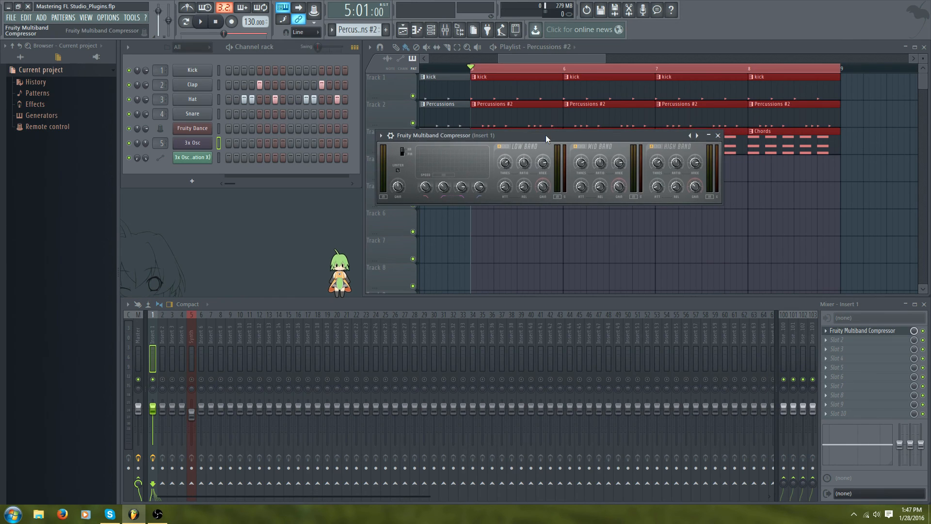
Load Fruity Parametric EQ into Insert 1's second effect slot and close its window.
left_click(829, 340)
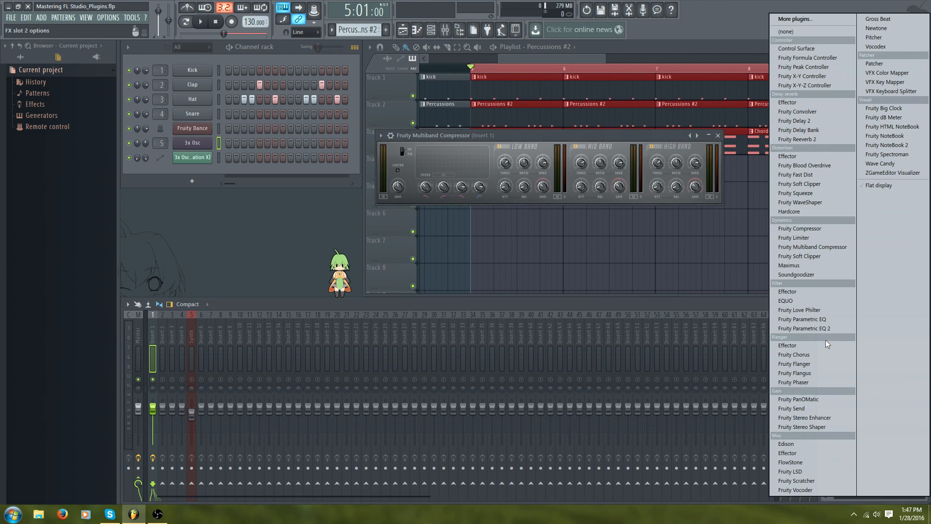
left_click(827, 320)
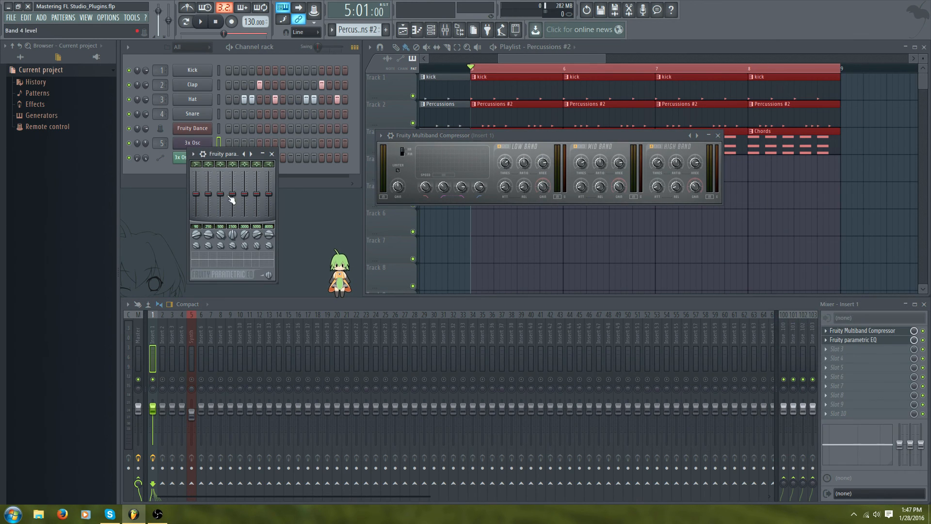
left_click(266, 154)
Replace the second slot's equalizer with Fruity Parametric EQ 2 and move band 5 to about -1.1 dB at 1069 Hz.
left_click(827, 339)
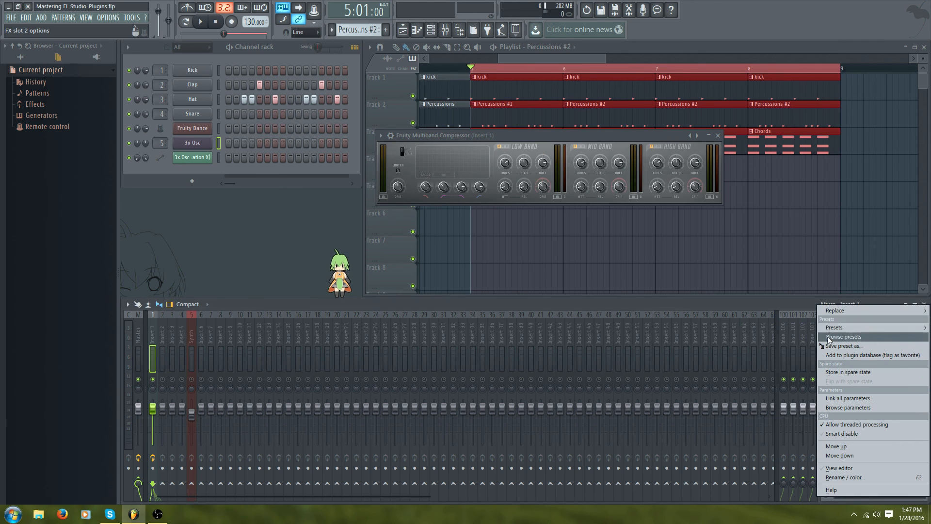
mouse_move(835, 311)
left_click(809, 326)
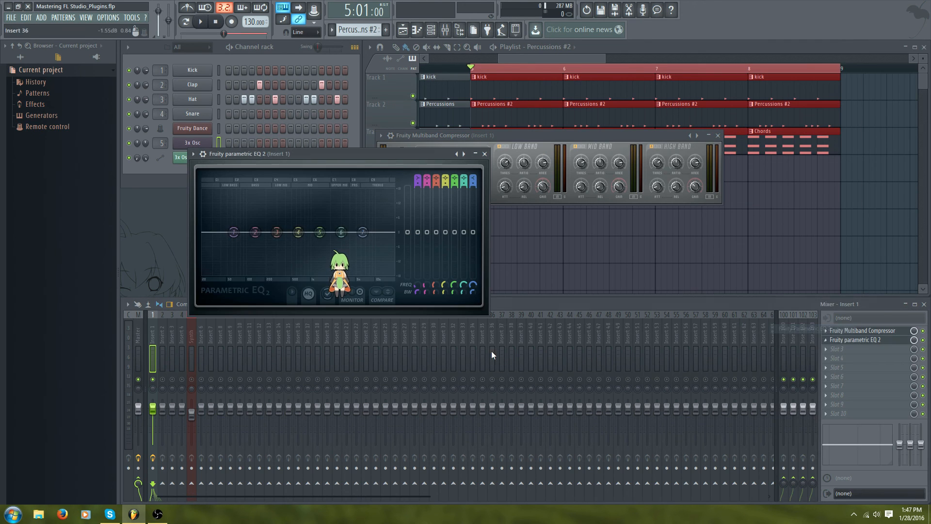
left_click_drag(329, 228, 315, 241)
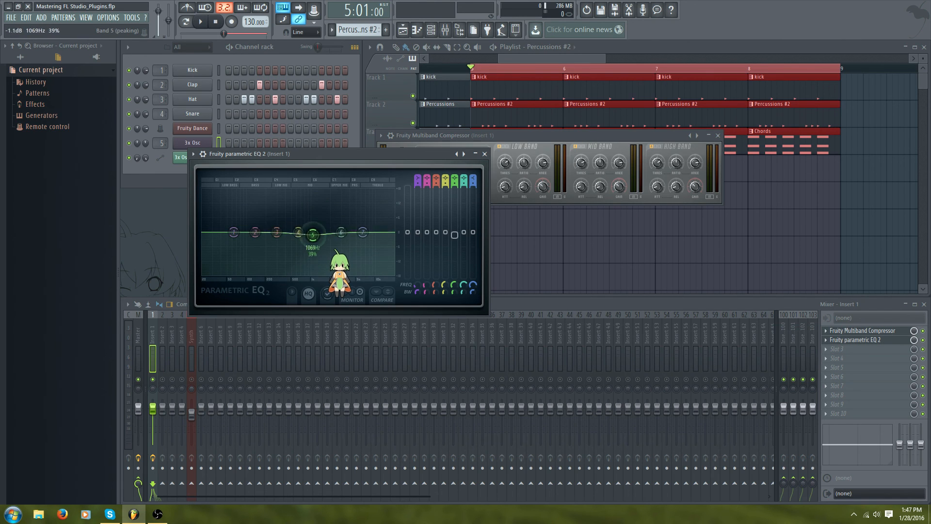
left_click(484, 154)
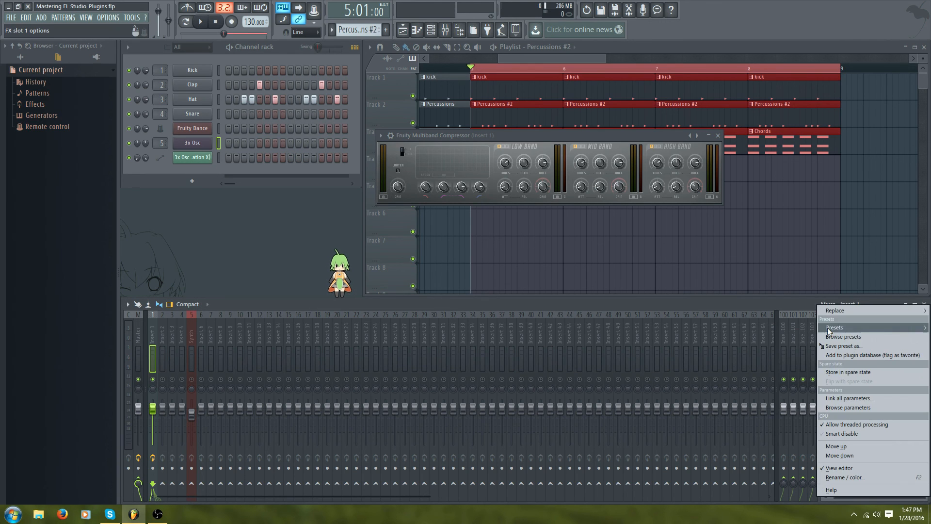
Replace Fruity Multiband Compressor with Fruity Soft Clipper in the first slot and lower its threshold.
right_click(834, 330)
mouse_move(834, 310)
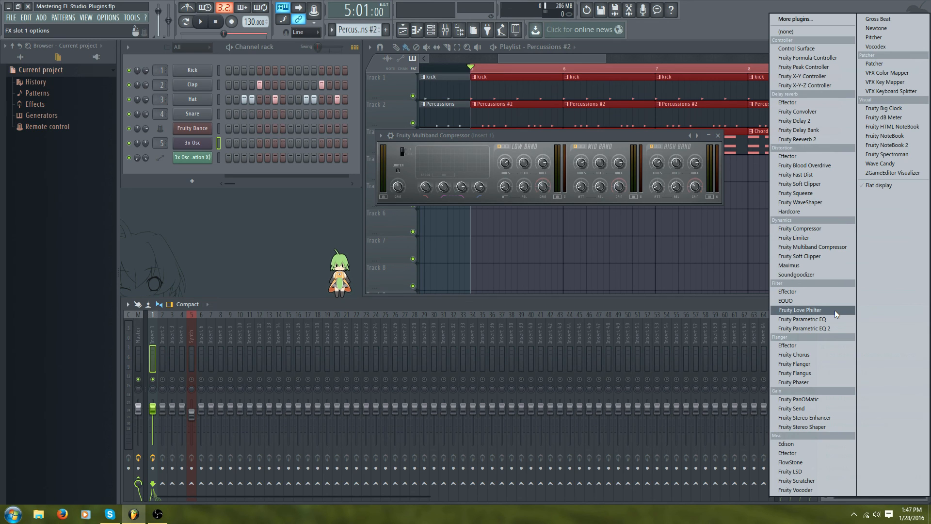
left_click(826, 257)
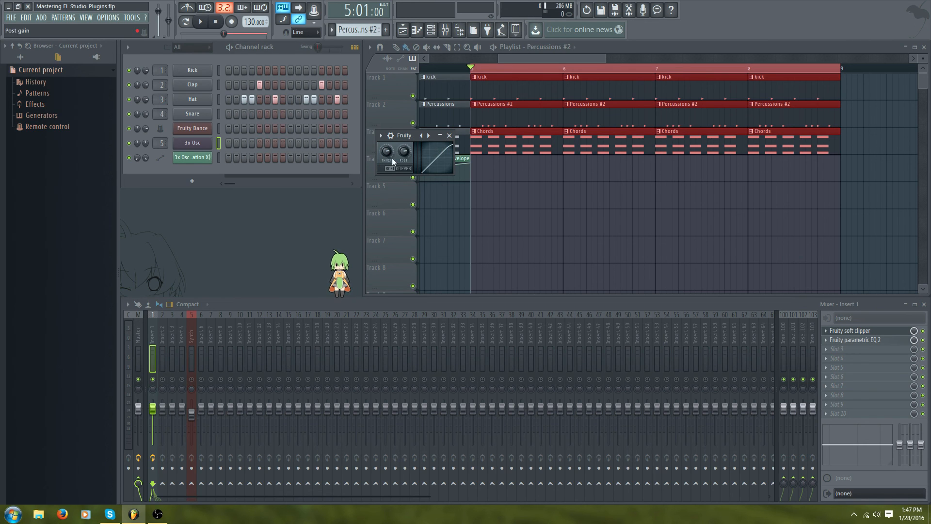
left_click_drag(386, 151, 386, 168)
left_click(449, 136)
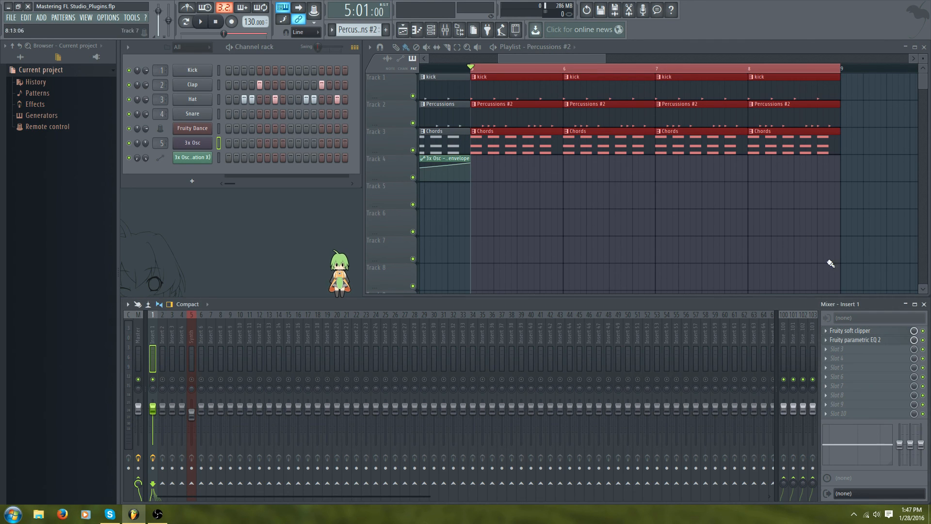
Replace Fruity Soft Clipper with Maximus in the first slot, view its interface, and close its window.
left_click(829, 330)
mouse_move(848, 306)
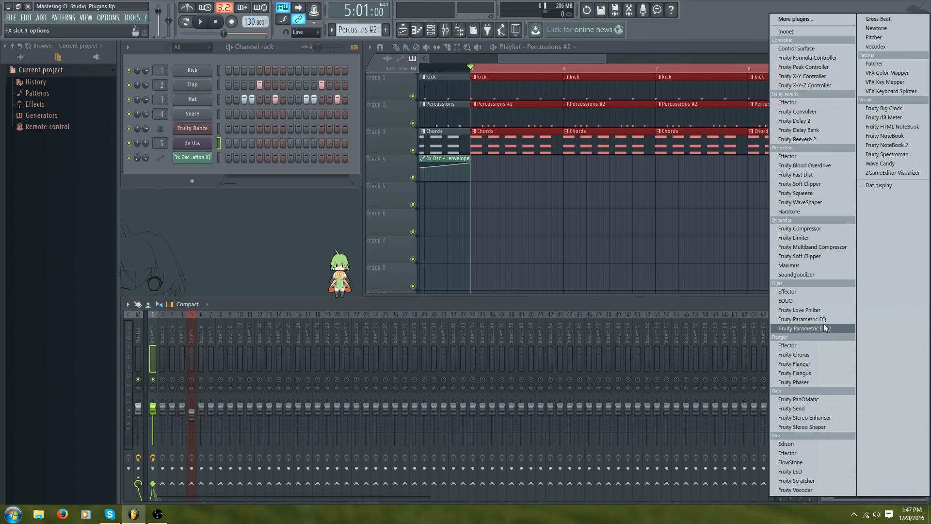
left_click(805, 266)
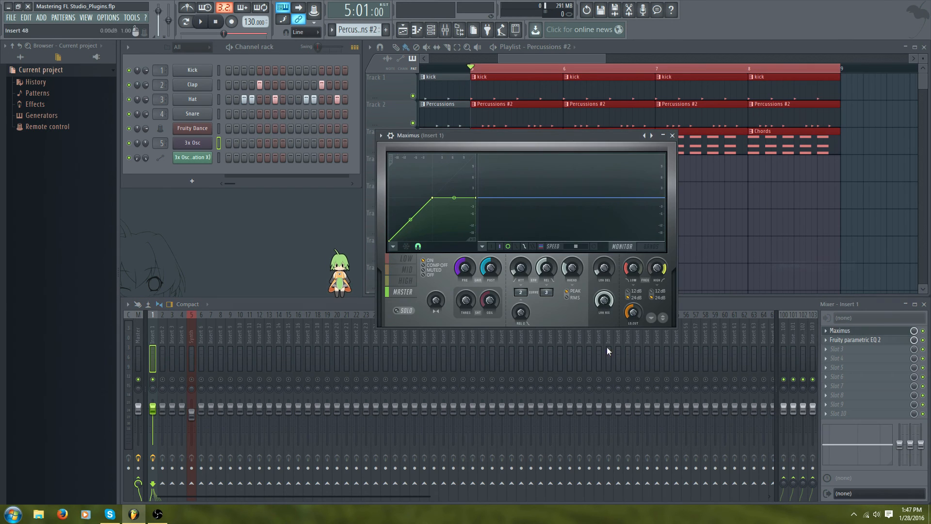
left_click_drag(529, 153, 581, 95)
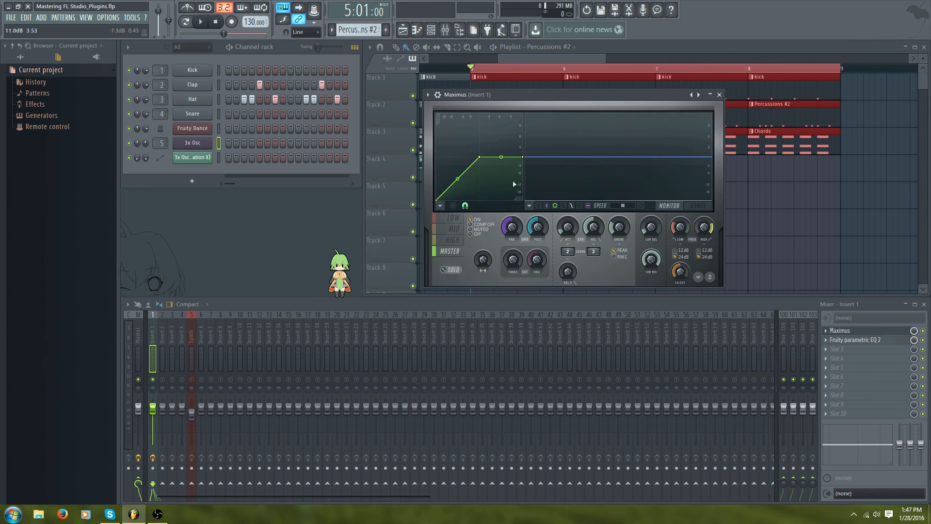
left_click(719, 95)
Replace Maximus with Soundgoodizer in the first slot and reduce its amount in mode A.
left_click(825, 327)
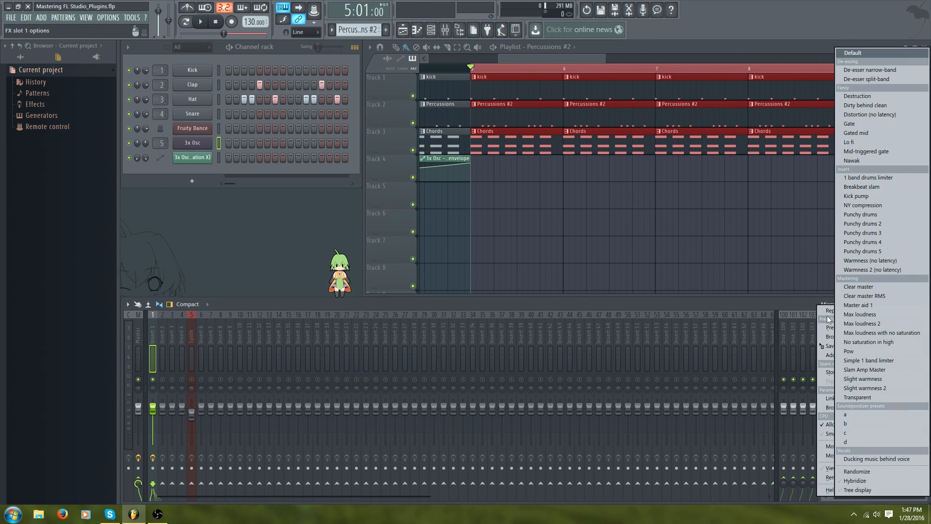
left_click(828, 308)
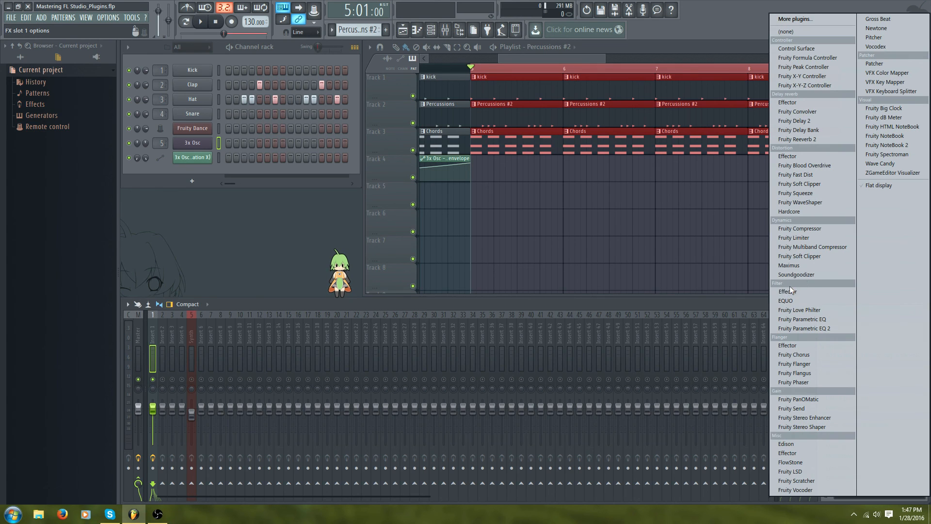
left_click(807, 274)
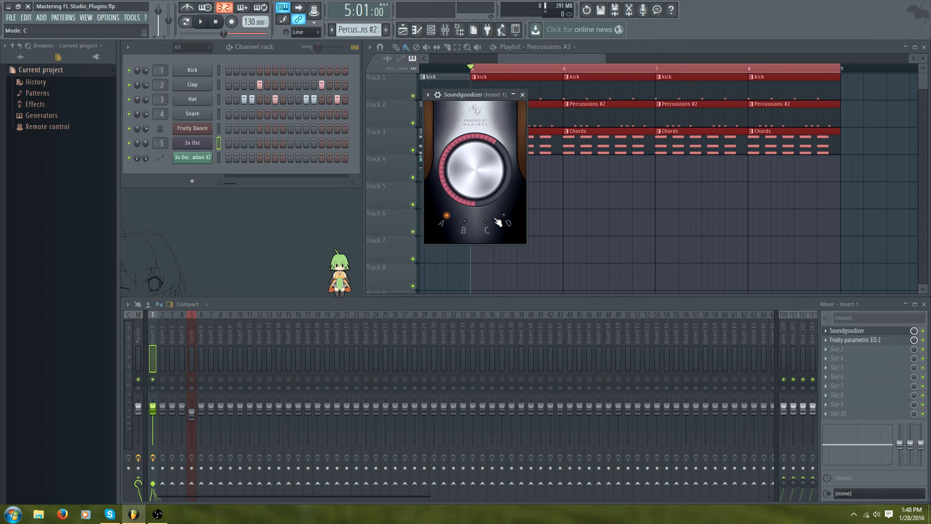
left_click_drag(471, 180, 471, 213)
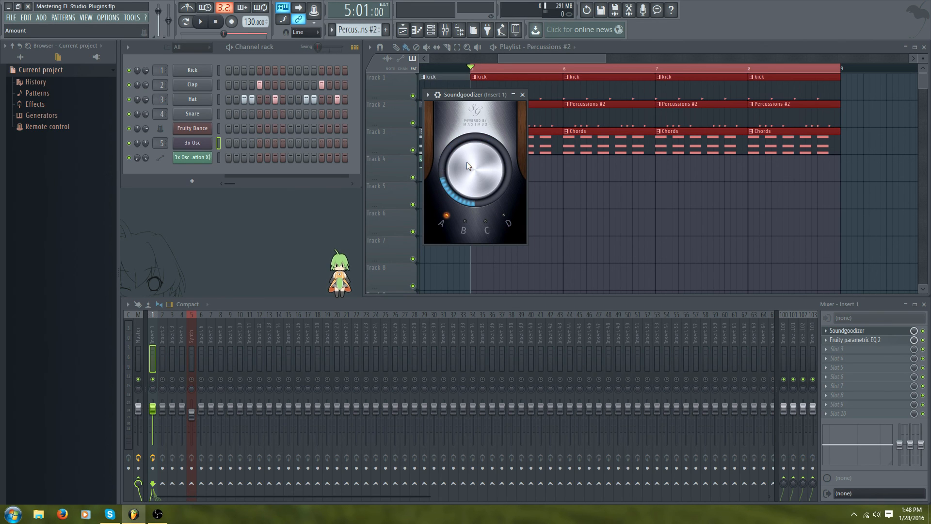
left_click(523, 95)
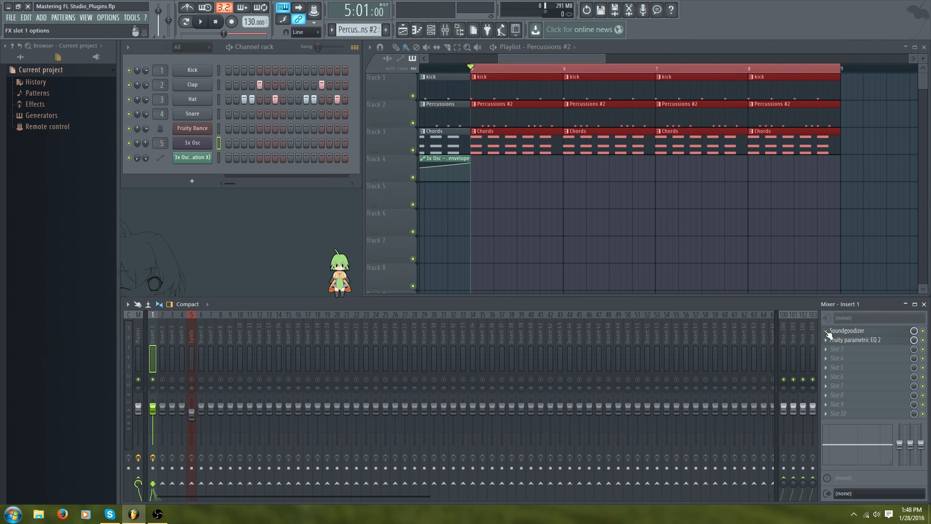
Remove Soundgoodizer and Fruity Parametric EQ 2 so that Insert 1's first two effect slots are empty.
left_click(826, 331)
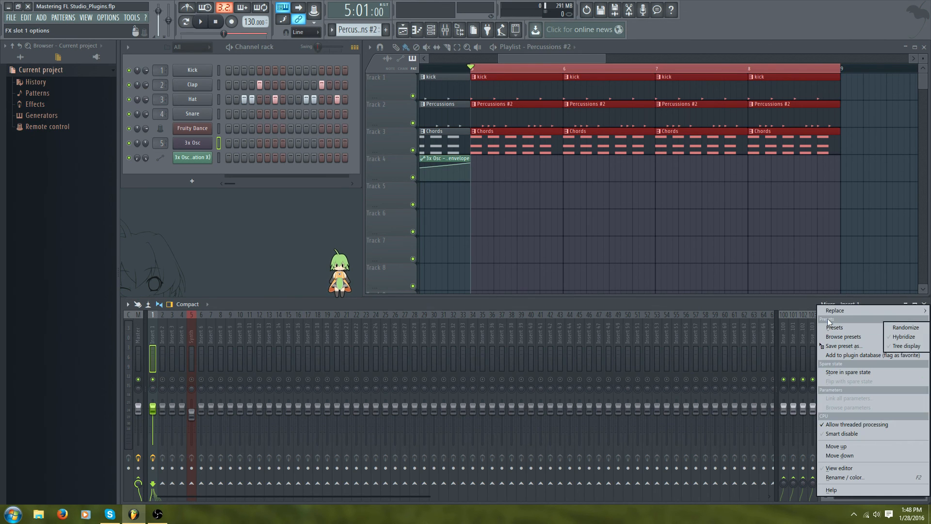
mouse_move(830, 310)
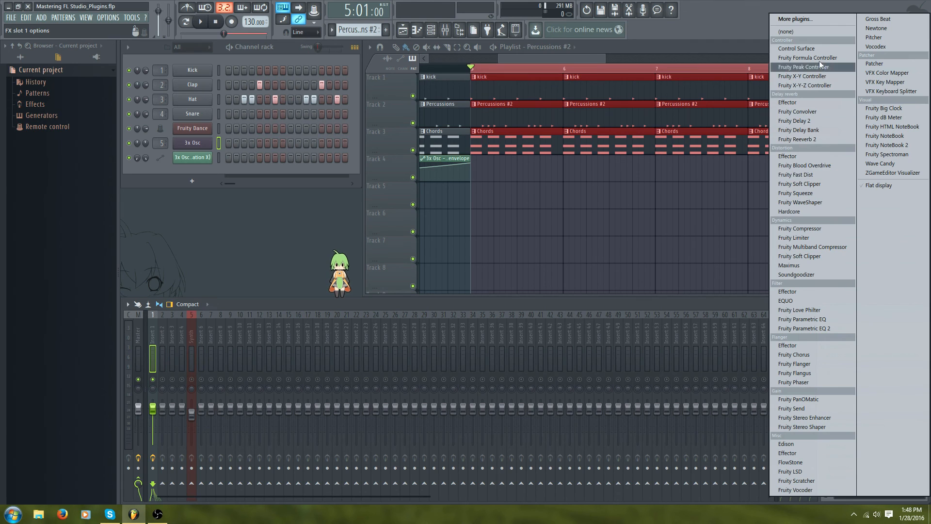
left_click(811, 32)
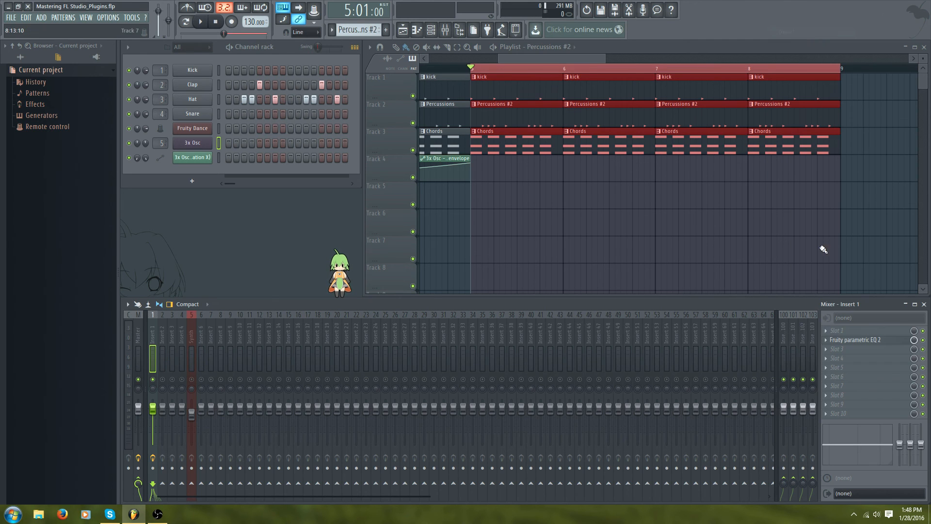
left_click(828, 340)
left_click(839, 339)
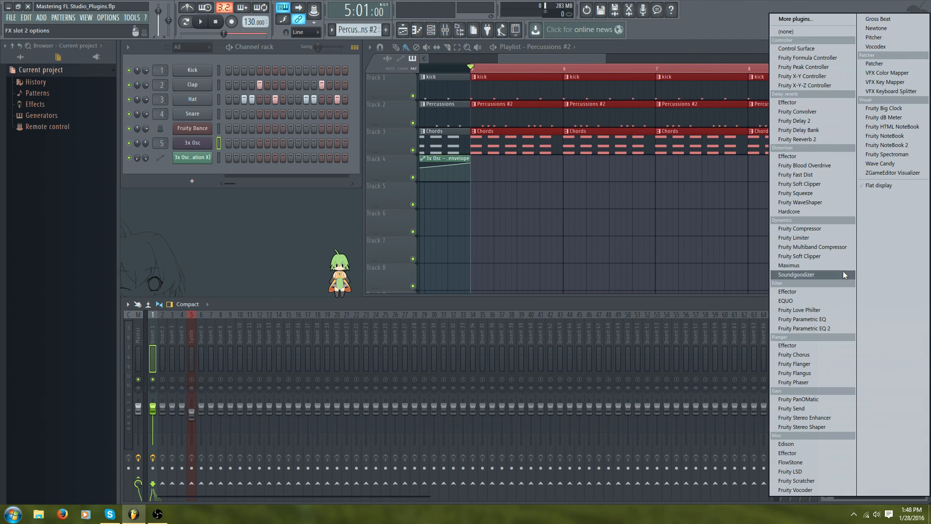
left_click(824, 33)
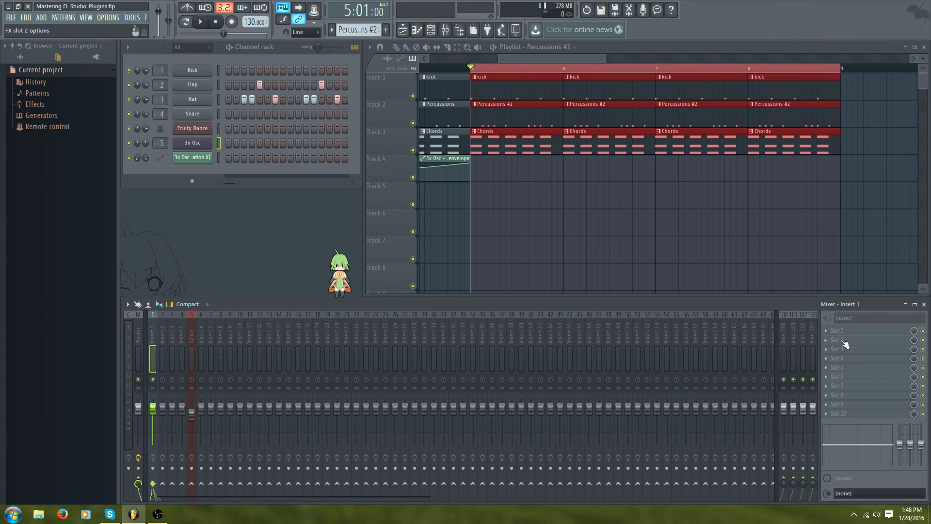